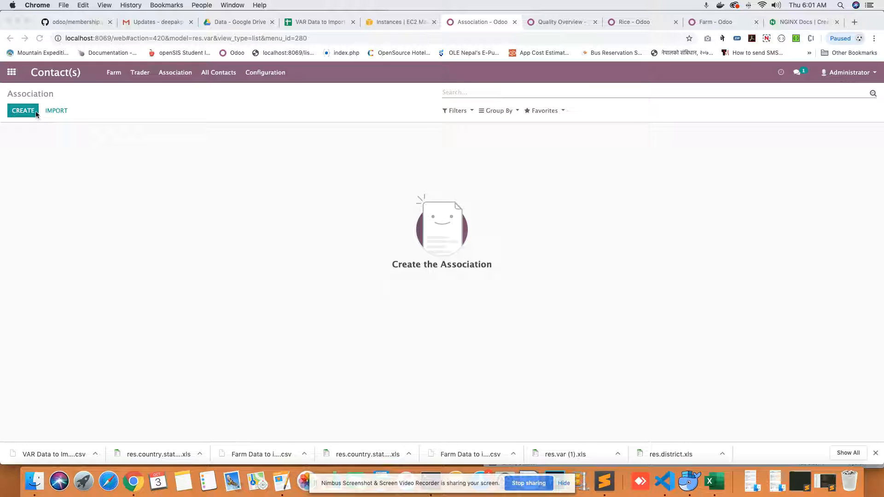
# Open a blank Association record and examine which fields its form contains
pyautogui.click(55, 141)
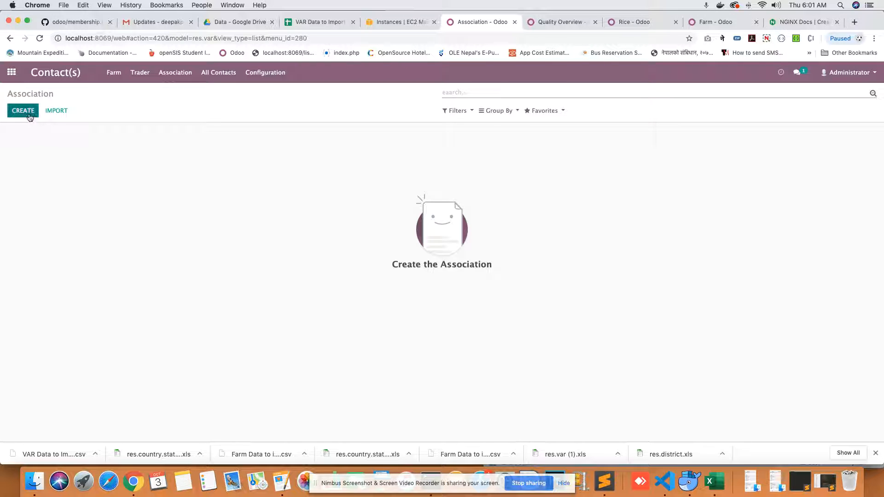
pyautogui.click(24, 111)
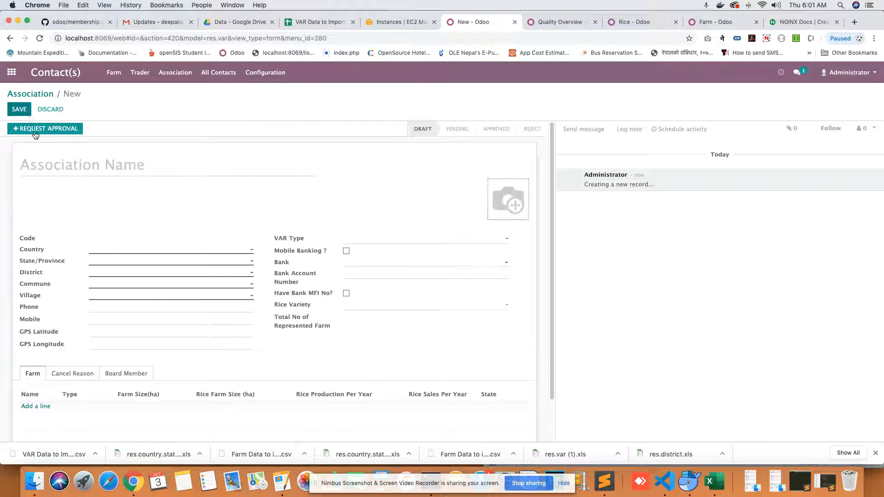
pyautogui.scroll(-1, 92, 216)
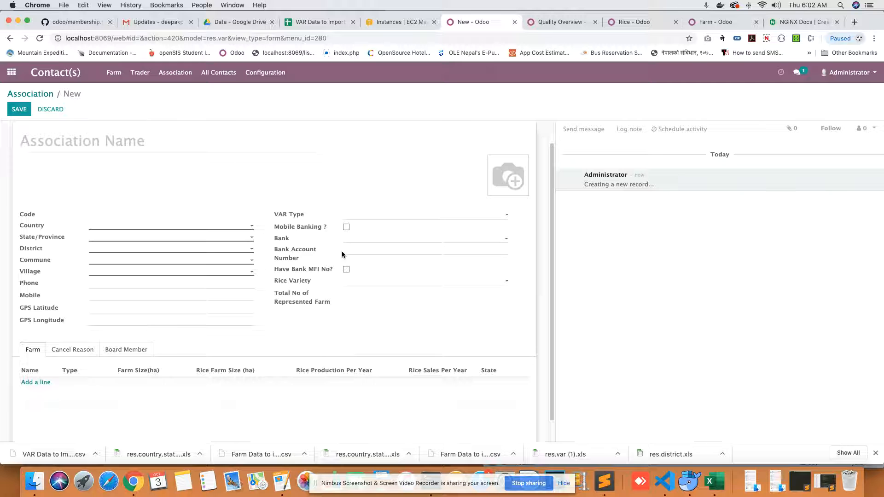
# Switch to the VAR Data to Import spreadsheet in Google Sheets and download its current sheet as comma-separated values into Downloads
pyautogui.click(319, 22)
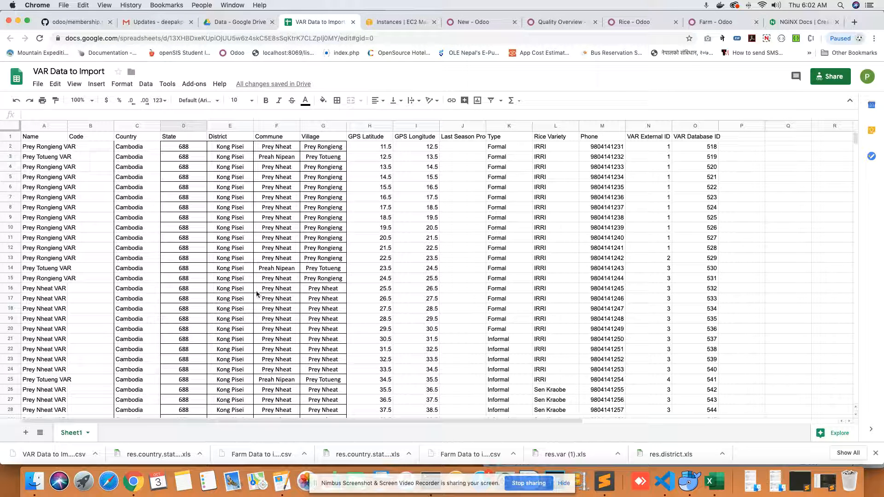
pyautogui.moveTo(181, 420); pyautogui.dragTo(144, 422)
pyautogui.click(37, 84)
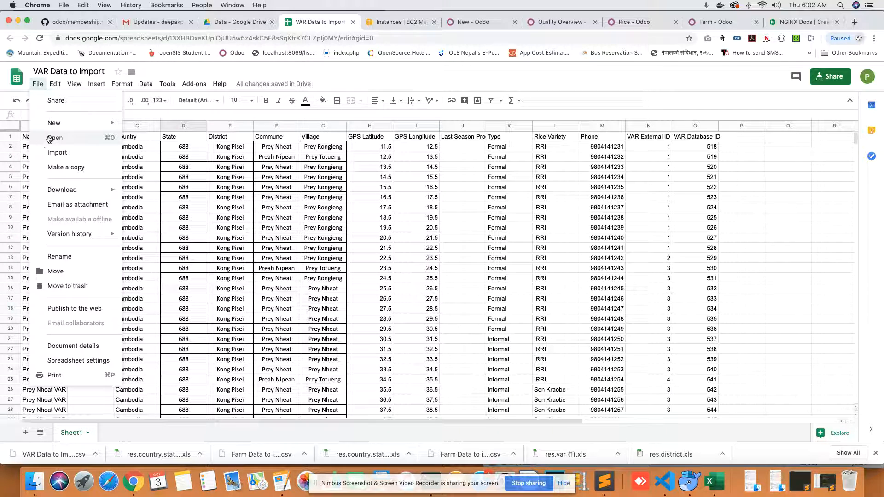
pyautogui.moveTo(88, 191)
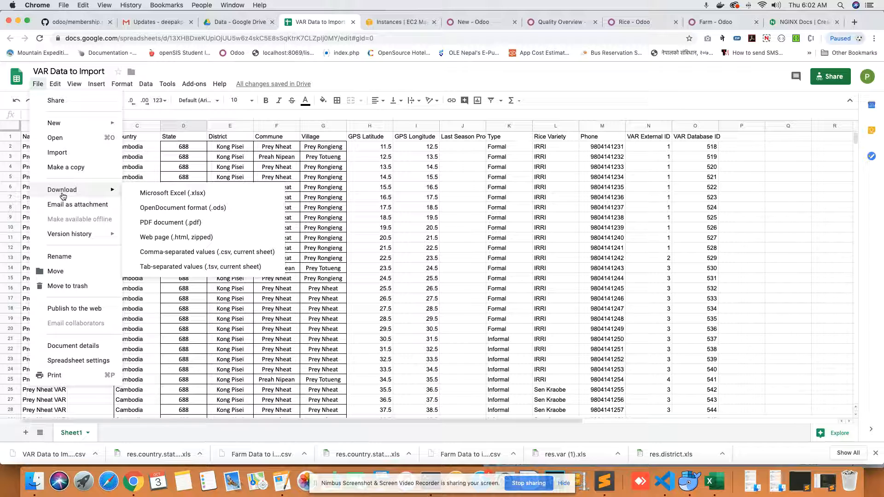
pyautogui.click(169, 253)
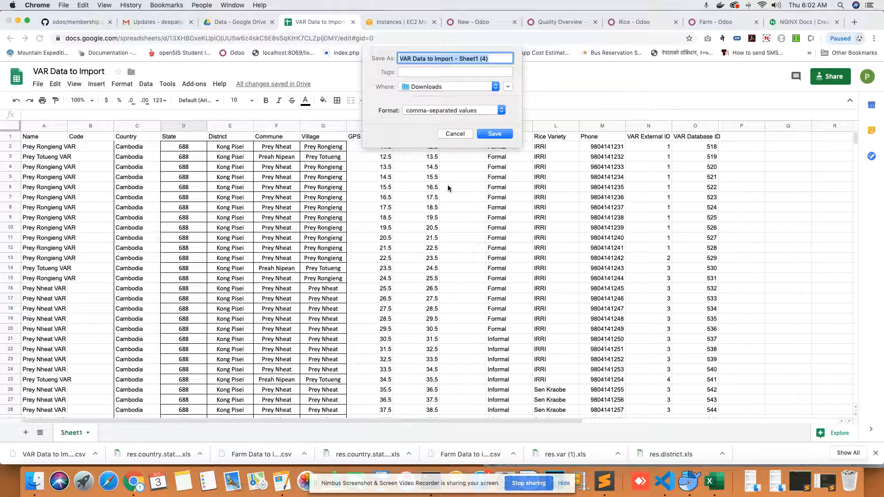
pyautogui.click(498, 134)
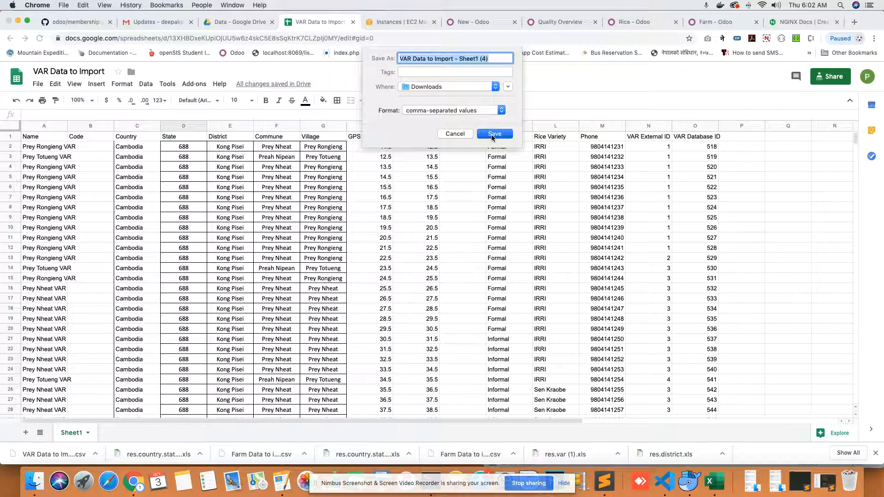
pyautogui.click(493, 134)
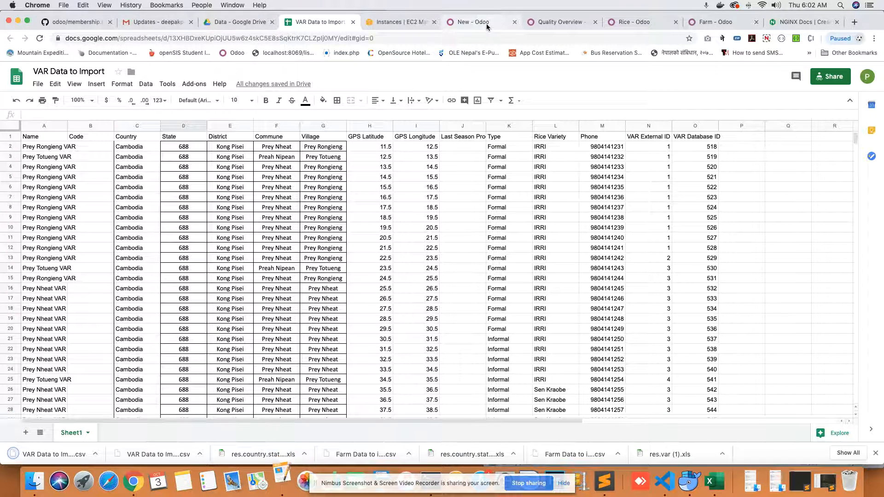
# Return to Odoo and open the file import page for Association records in the Contact(s) app
pyautogui.click(472, 22)
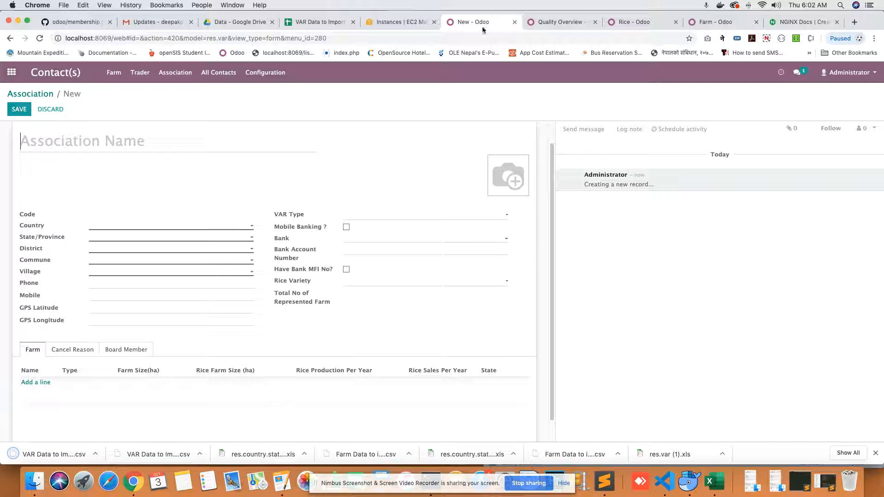
pyautogui.click(19, 79)
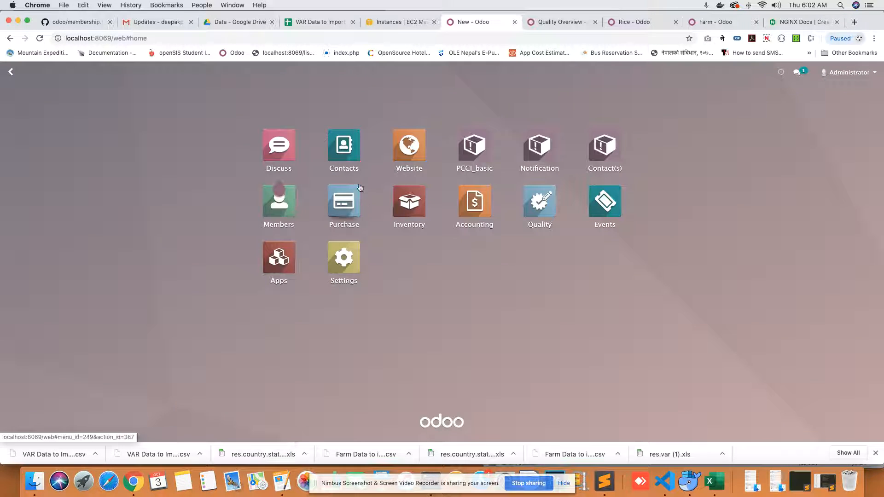
pyautogui.click(615, 152)
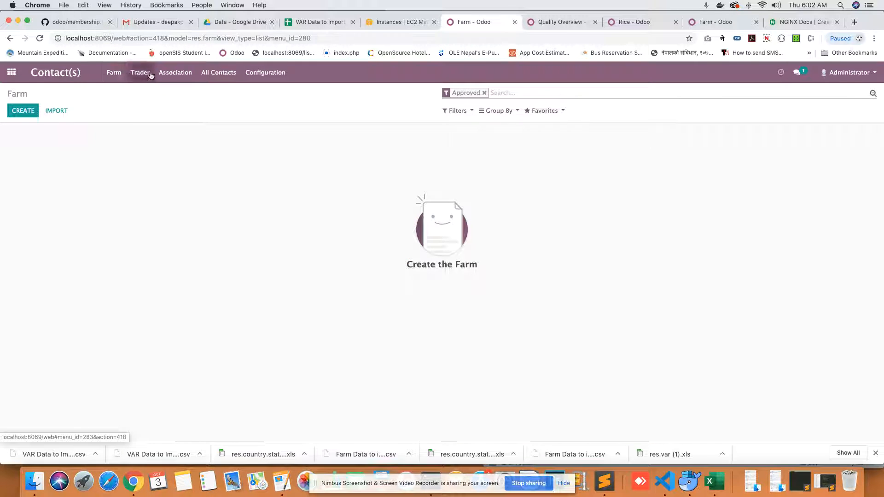
pyautogui.click(187, 75)
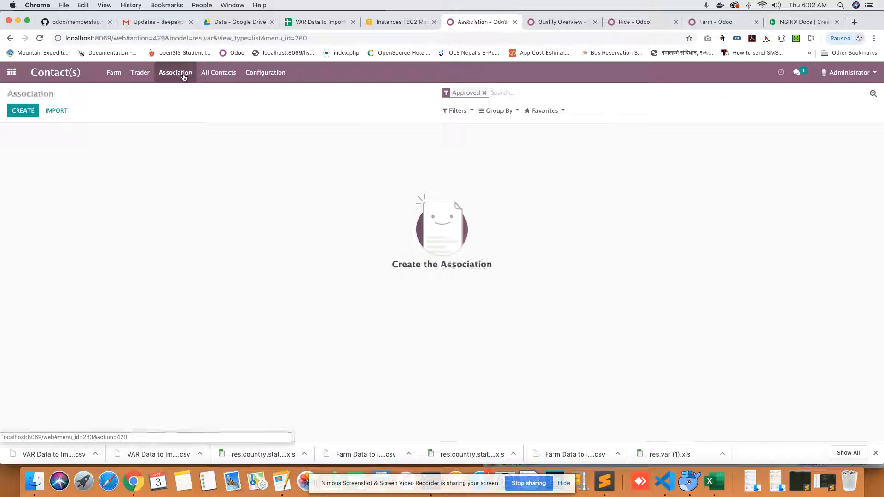
pyautogui.click(57, 112)
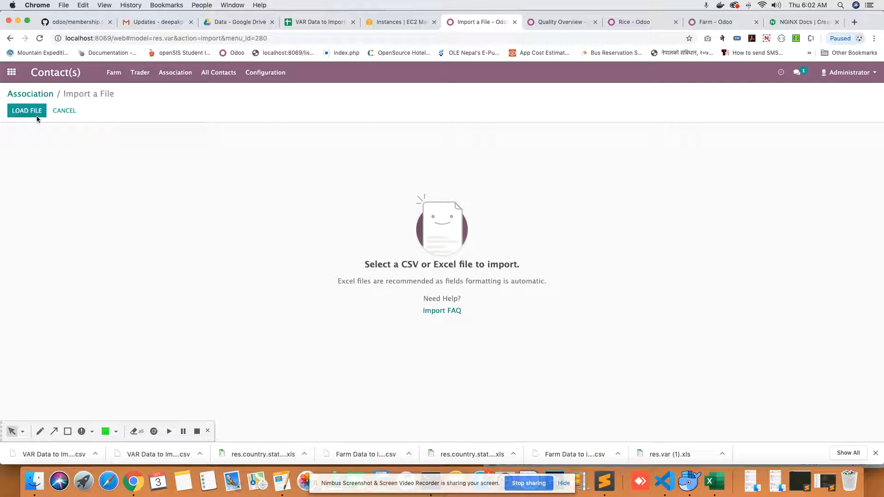
# Reload the page, reopen the Association import and load the file VAR Data to Import - Sheet1 (4).csv
pyautogui.click(39, 39)
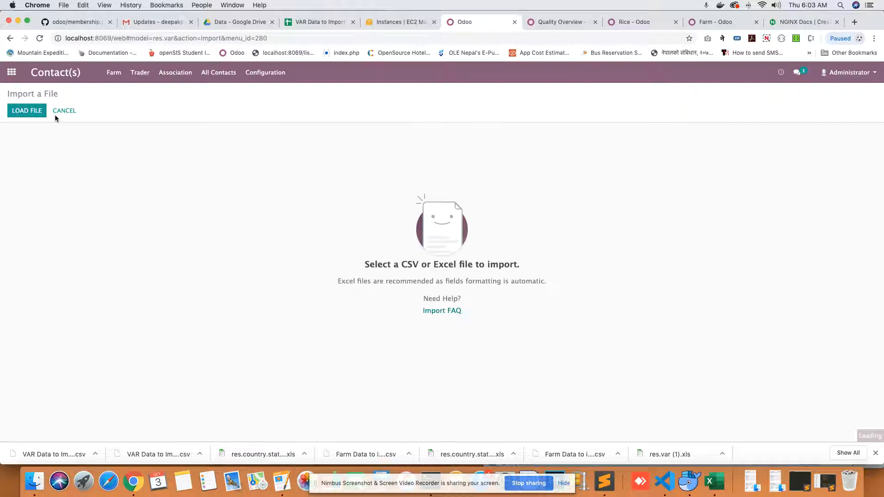
pyautogui.click(171, 75)
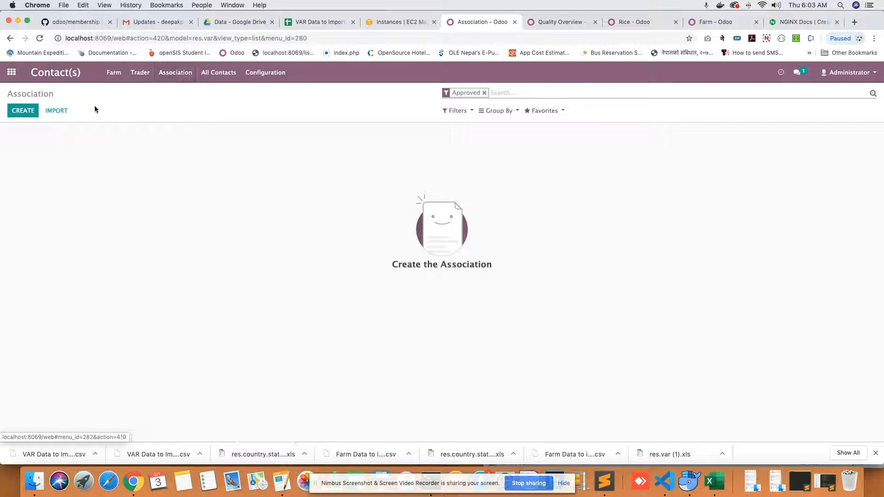
pyautogui.click(56, 111)
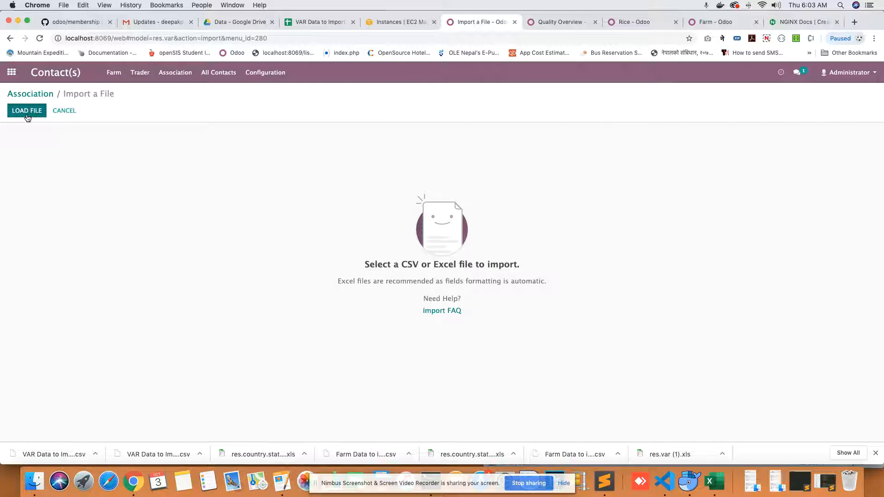
pyautogui.click(27, 111)
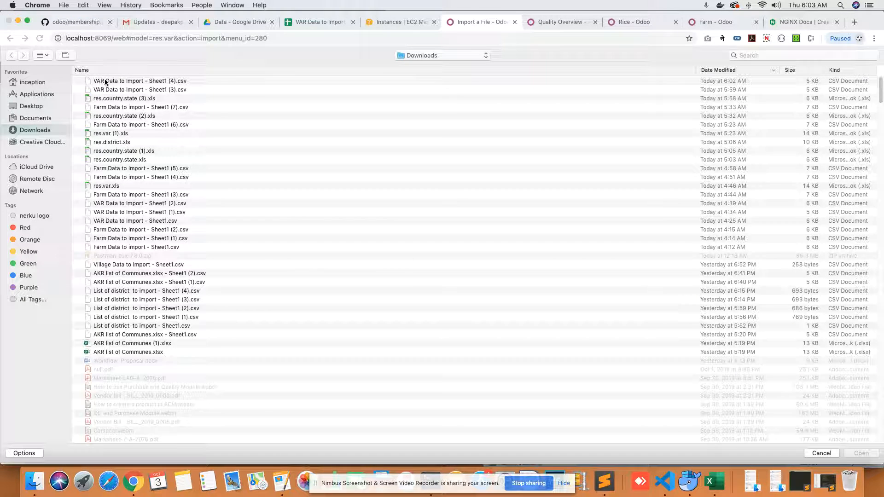
pyautogui.click(106, 81)
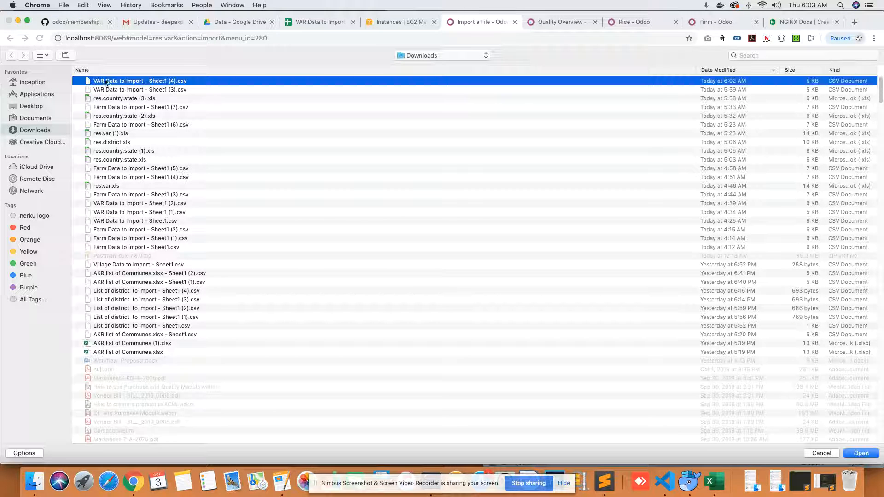
pyautogui.click(860, 454)
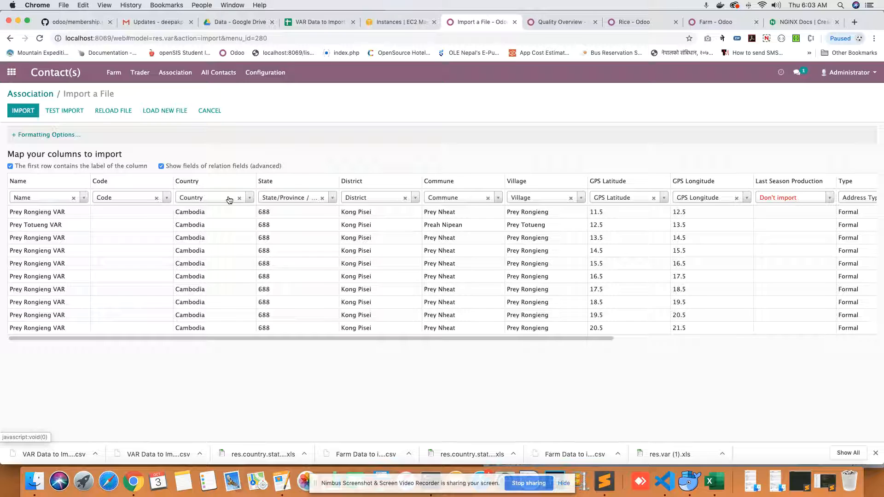
# Map the State column to the State/Province / Database ID field
pyautogui.click(332, 200)
pyautogui.write('State')
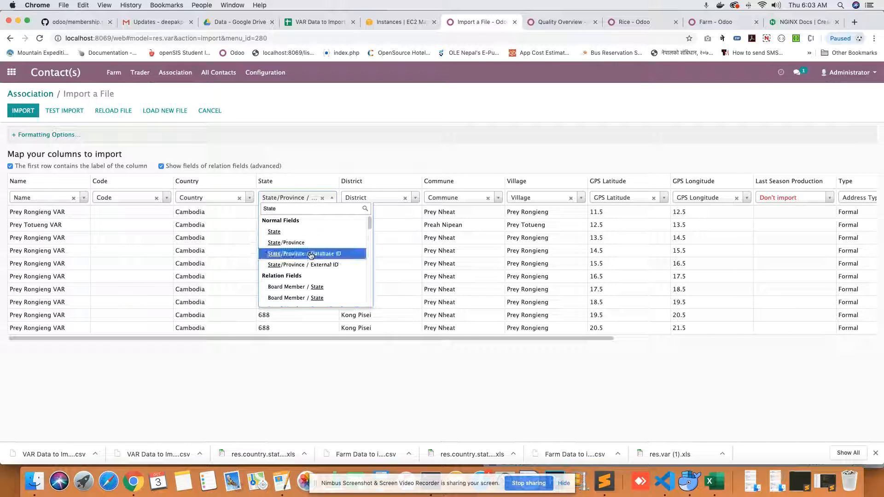
pyautogui.click(307, 254)
# Map the Village column to the Village field and the GPS Latitude column to the GPS Latitude field
pyautogui.moveTo(313, 339); pyautogui.dragTo(416, 339)
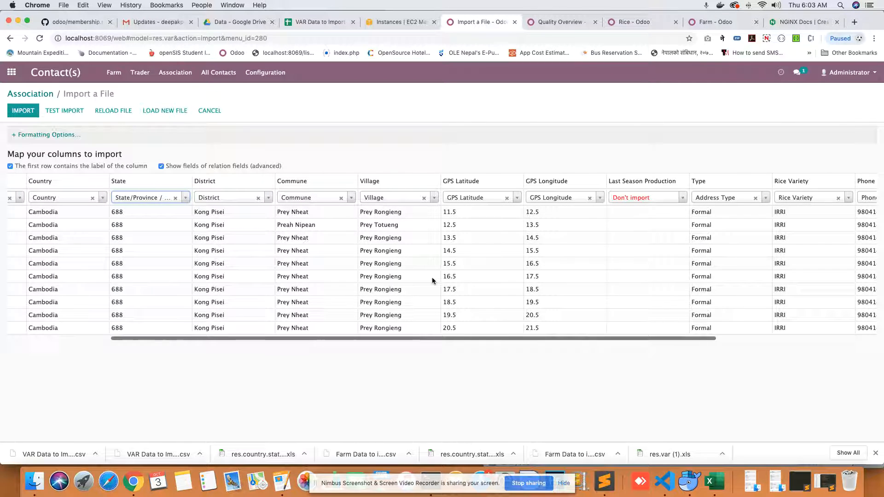
pyautogui.click(435, 198)
pyautogui.write('Village')
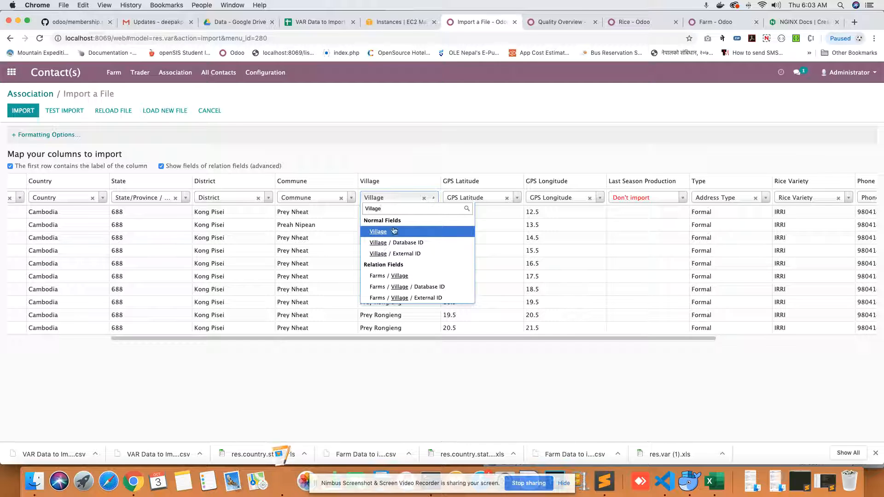
pyautogui.press('Return')
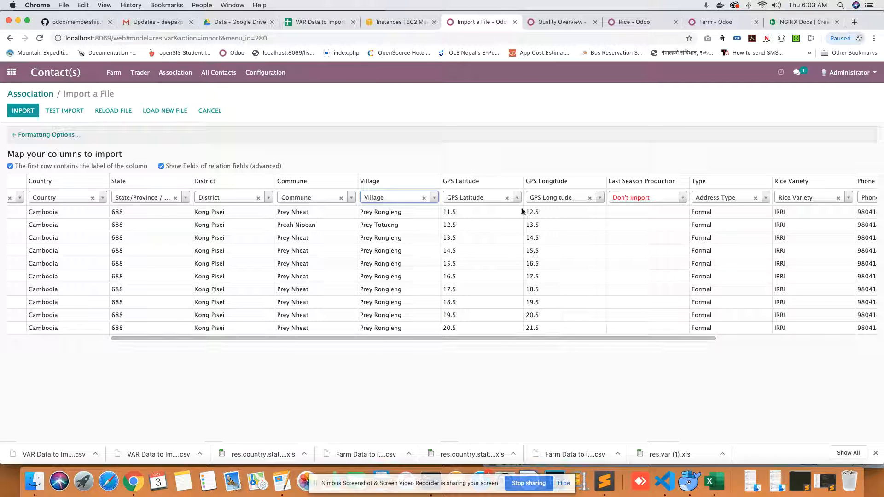
pyautogui.click(518, 200)
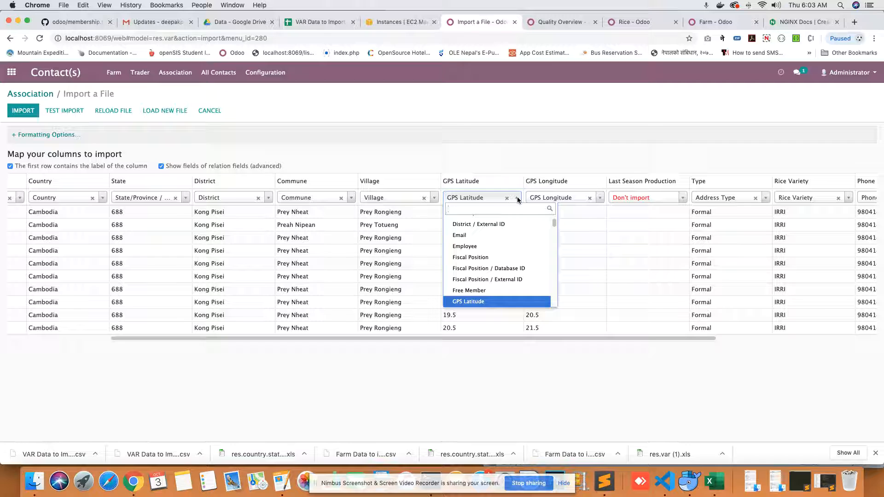
pyautogui.write('GPS')
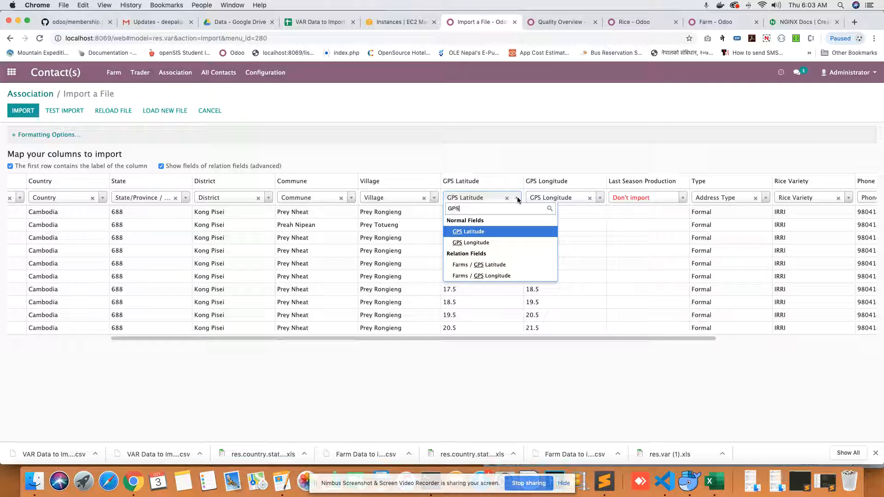
pyautogui.write(' Latitude')
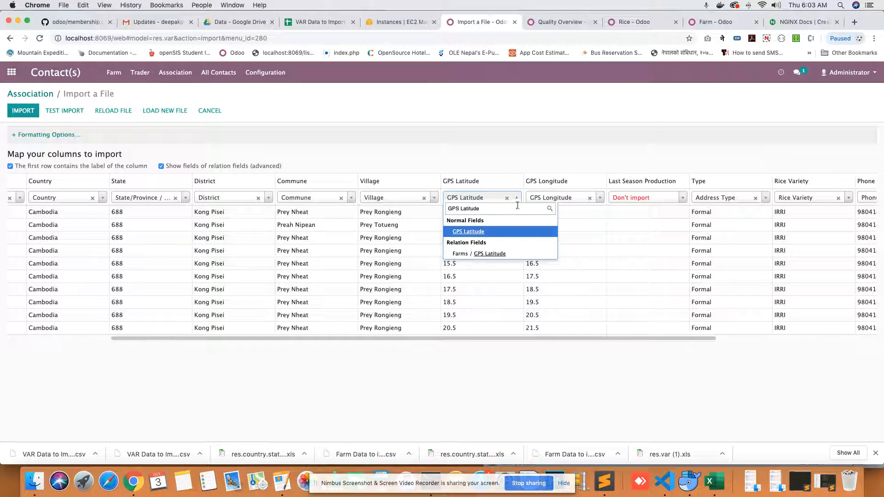
pyautogui.click(504, 232)
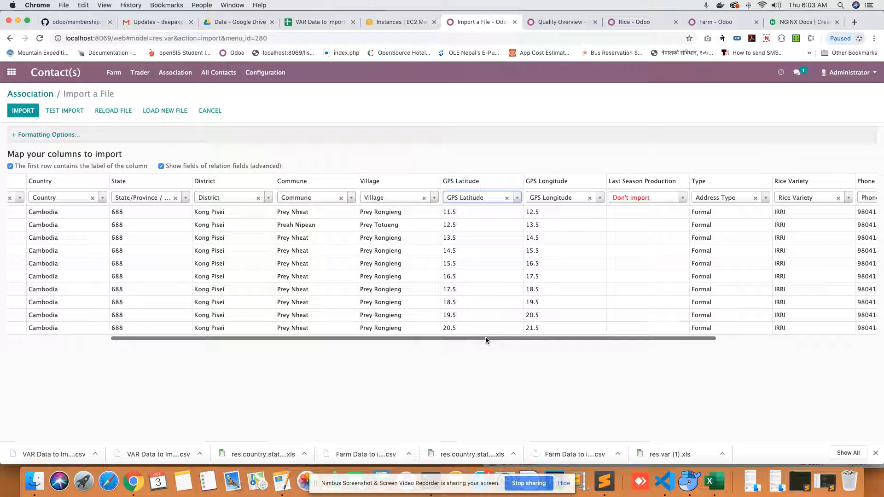
# Clear the field mappings of the Type and Code columns so that neither is imported
pyautogui.moveTo(485, 338); pyautogui.dragTo(691, 350)
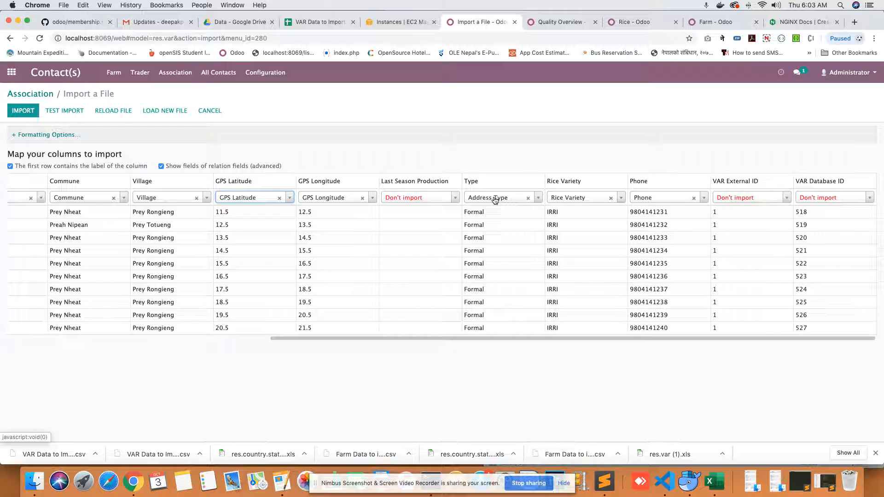
pyautogui.click(528, 199)
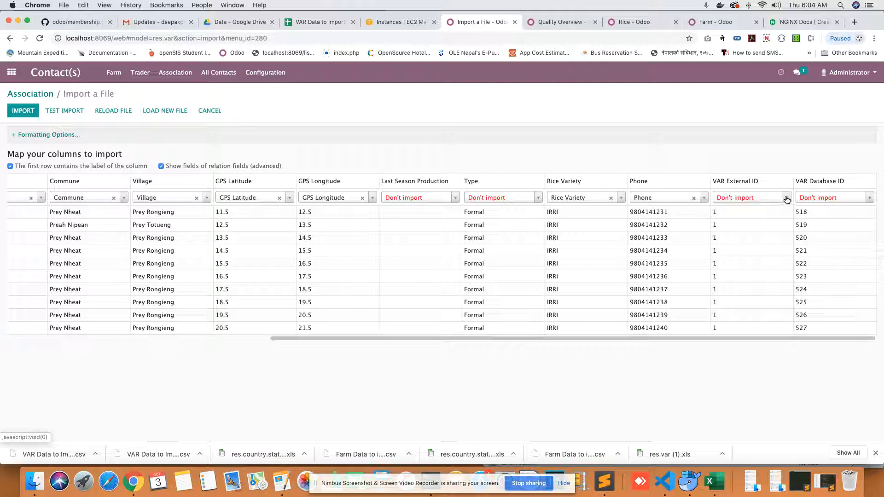
pyautogui.moveTo(554, 338); pyautogui.dragTo(261, 330)
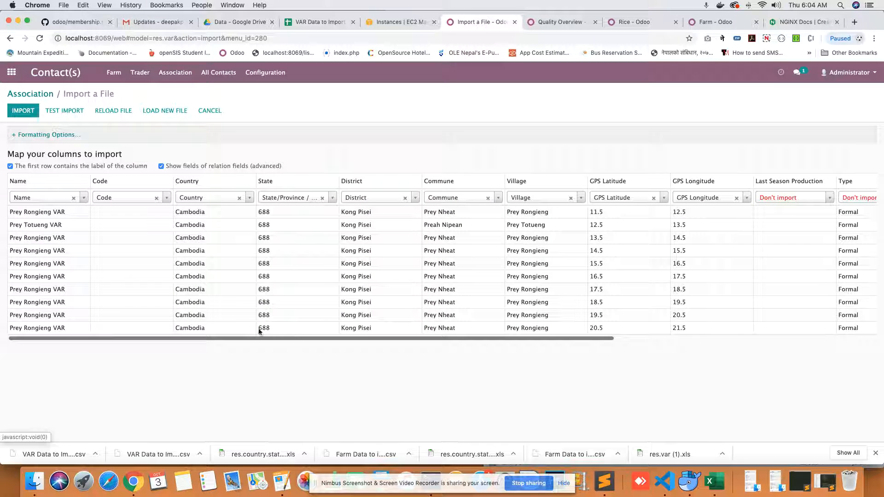
pyautogui.click(156, 199)
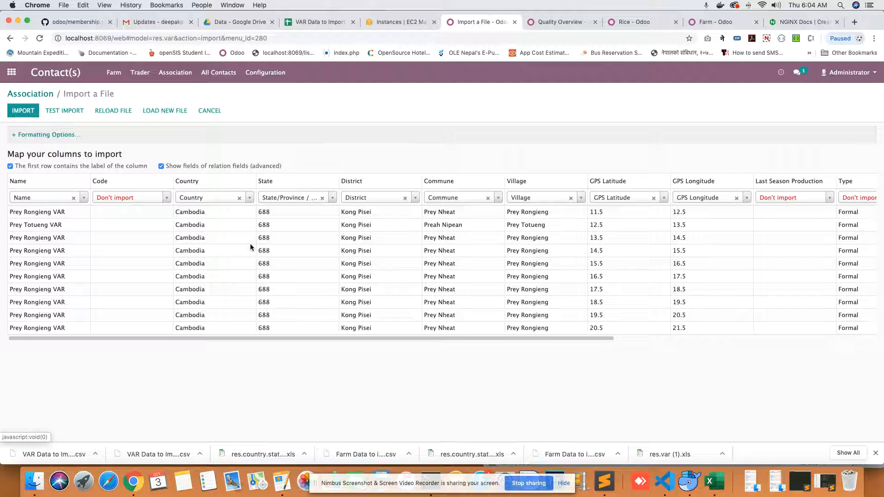
pyautogui.click(248, 198)
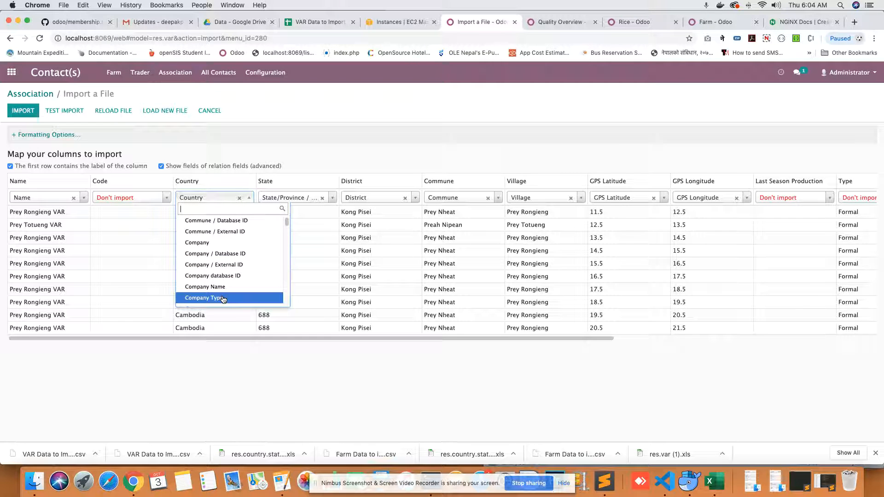
pyautogui.click(248, 198)
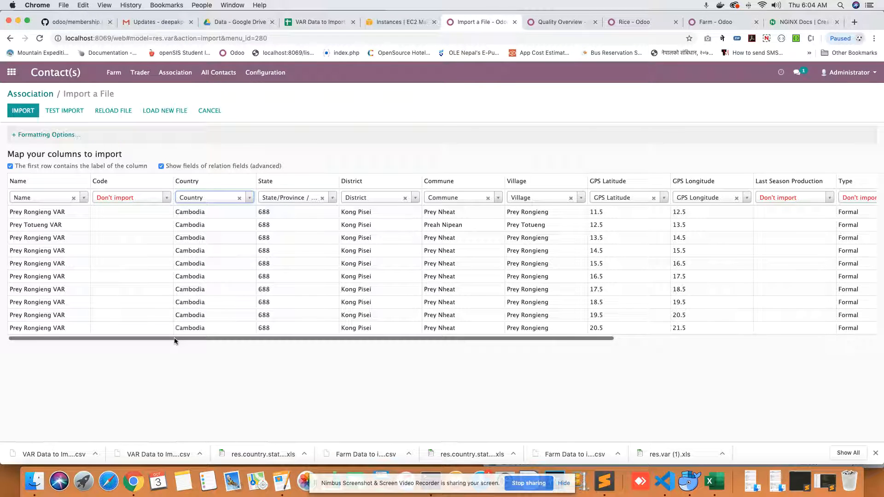
pyautogui.moveTo(184, 340); pyautogui.dragTo(140, 341)
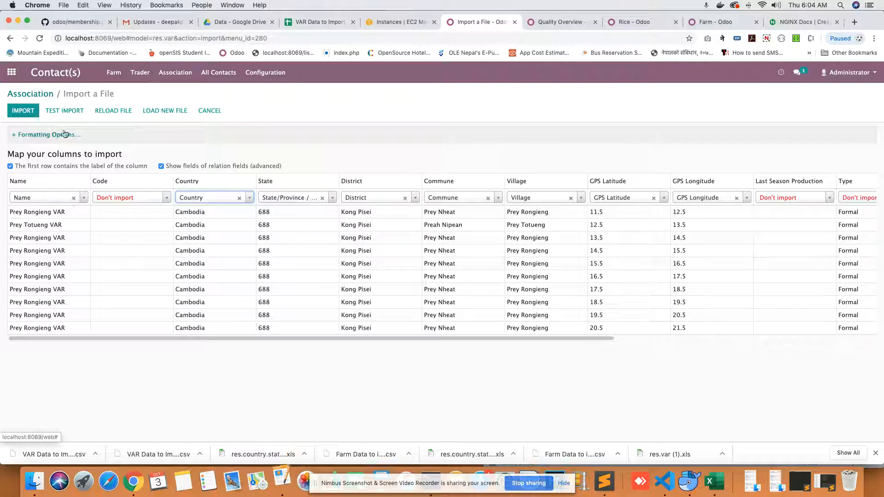
# Test the association import, run it, and remove the Approved filter from the Association list
pyautogui.click(65, 113)
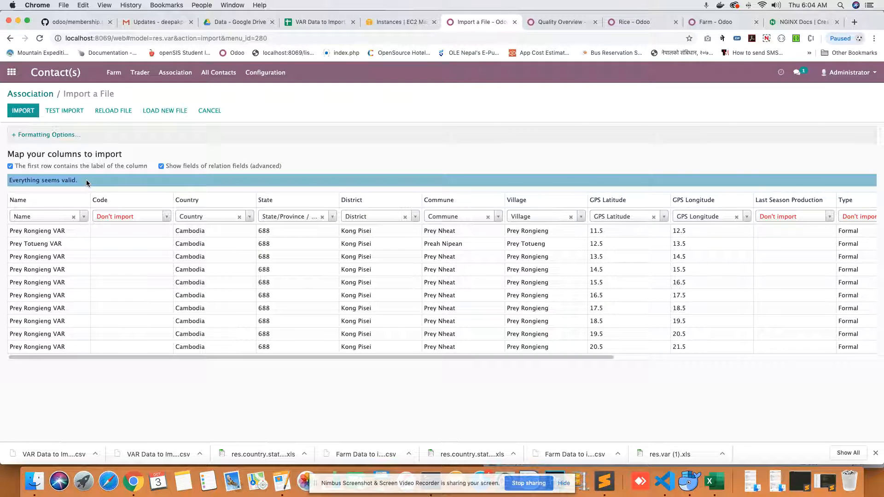
pyautogui.click(23, 111)
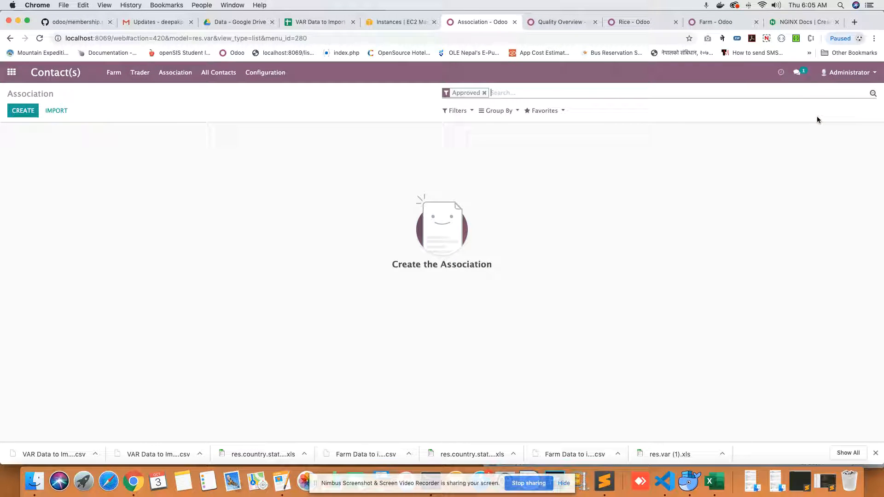
pyautogui.click(485, 93)
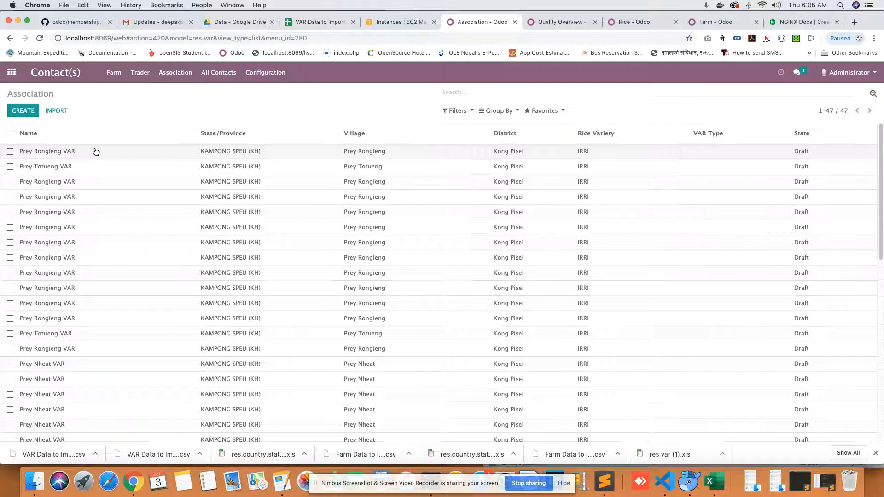
# Request approval for the first Prey Rongieng VAR record, approve it, and return to the Association list
pyautogui.click(158, 156)
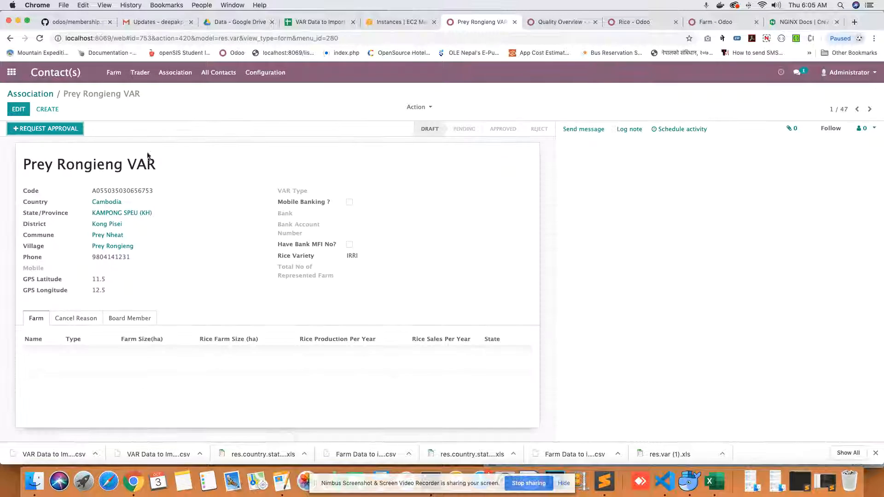
pyautogui.click(56, 130)
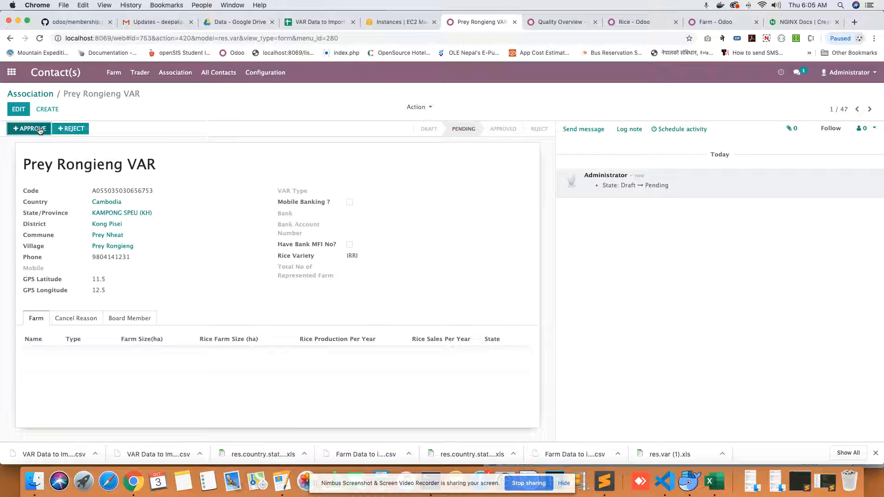
pyautogui.click(40, 131)
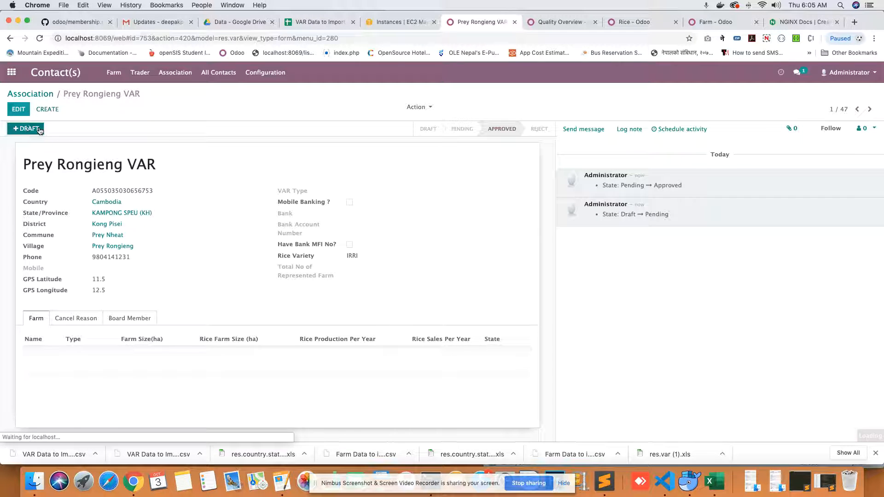
pyautogui.click(32, 94)
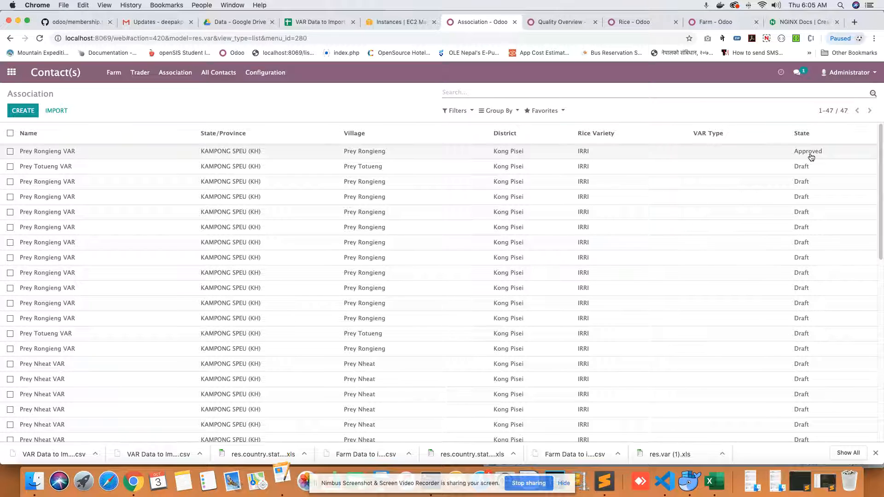
# Request approval for the first Prey Totueng VAR, reject it with the reason "Please complete the data", and return to the Association list
pyautogui.click(224, 170)
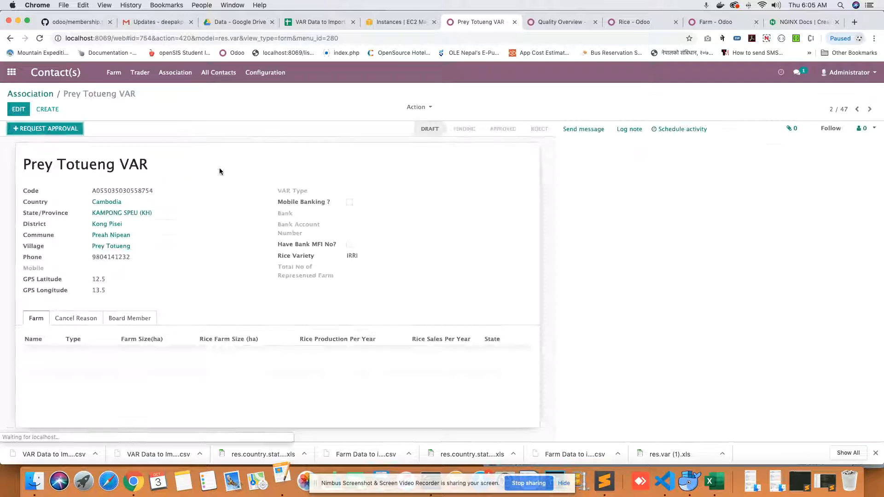
pyautogui.click(64, 129)
pyautogui.click(64, 130)
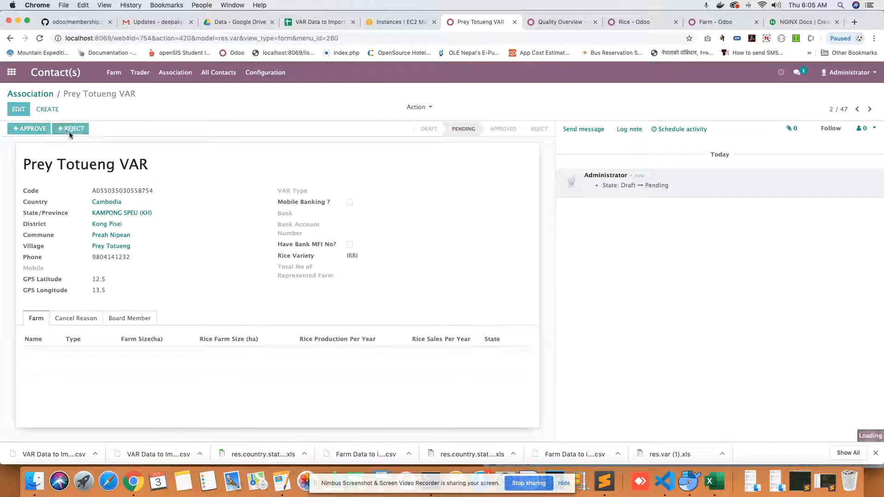
pyautogui.write('Plea')
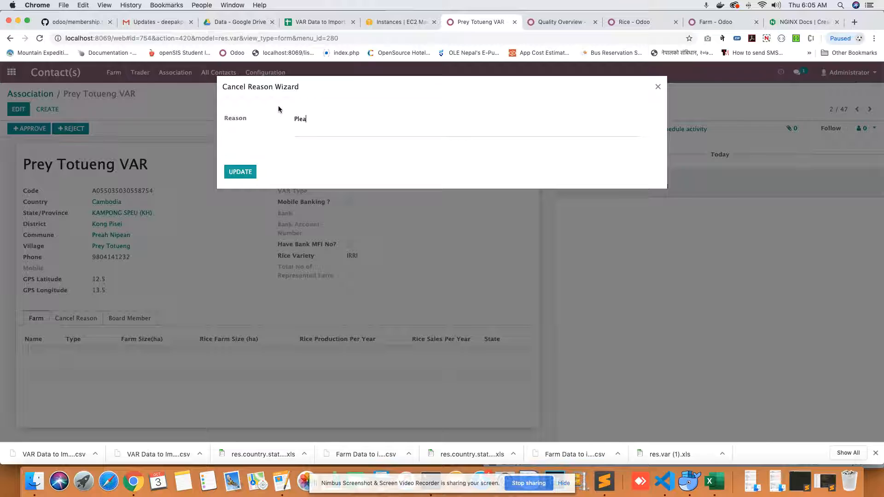
pyautogui.write('se complete the data')
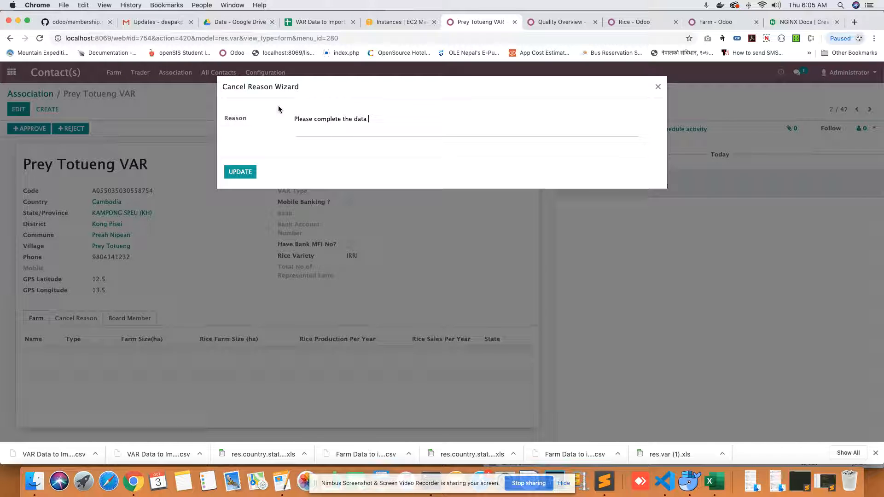
pyautogui.click(228, 171)
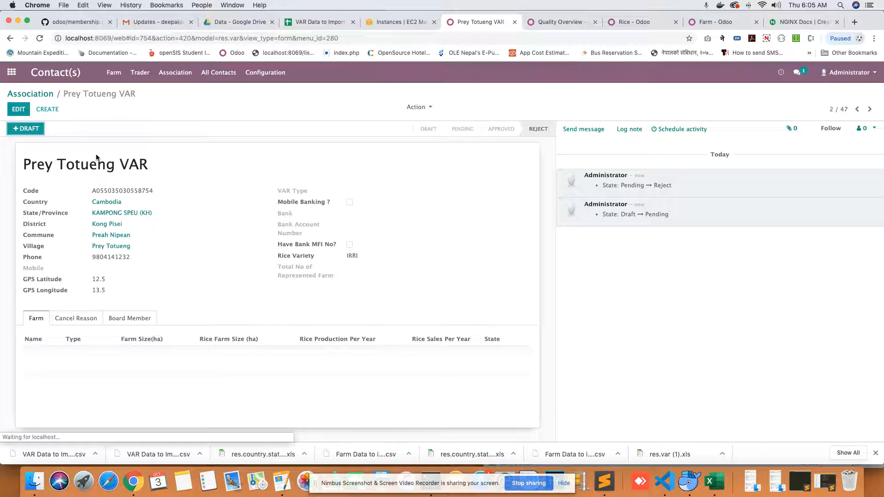
pyautogui.click(31, 94)
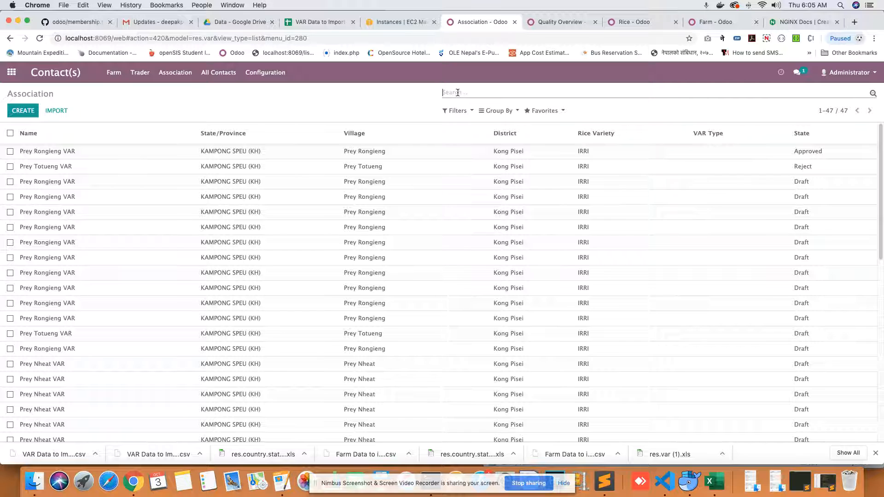
# Search the associations by District for "Prey" and clear that search filter
pyautogui.write('Prey')
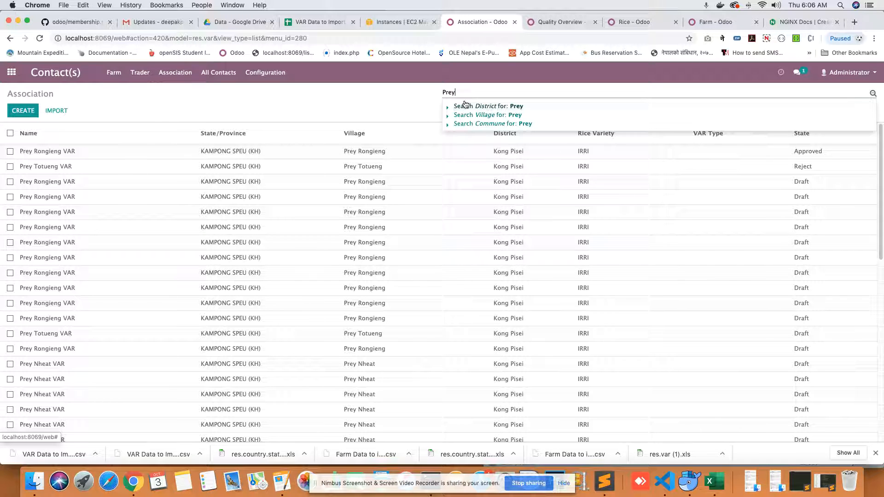
pyautogui.click(465, 105)
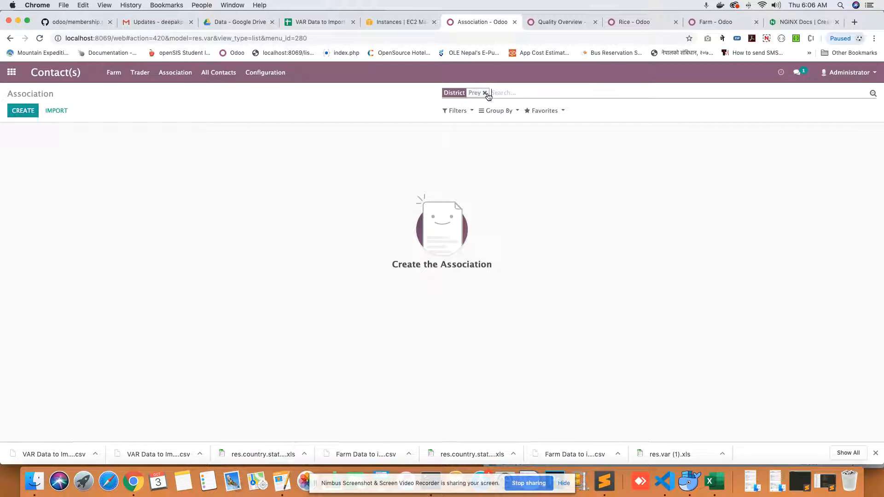
pyautogui.click(486, 94)
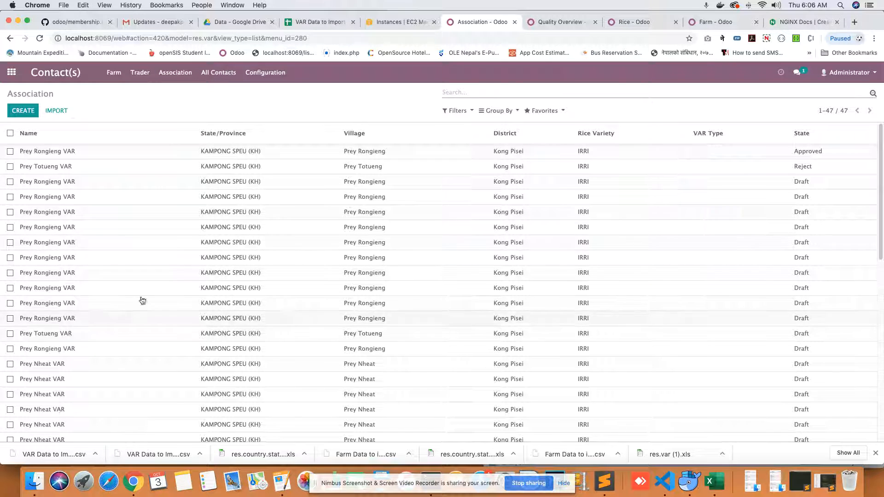
# Look through the All Contacts cards and view the Trader and Farm lists
pyautogui.click(221, 75)
pyautogui.scroll(-8, 338, 288)
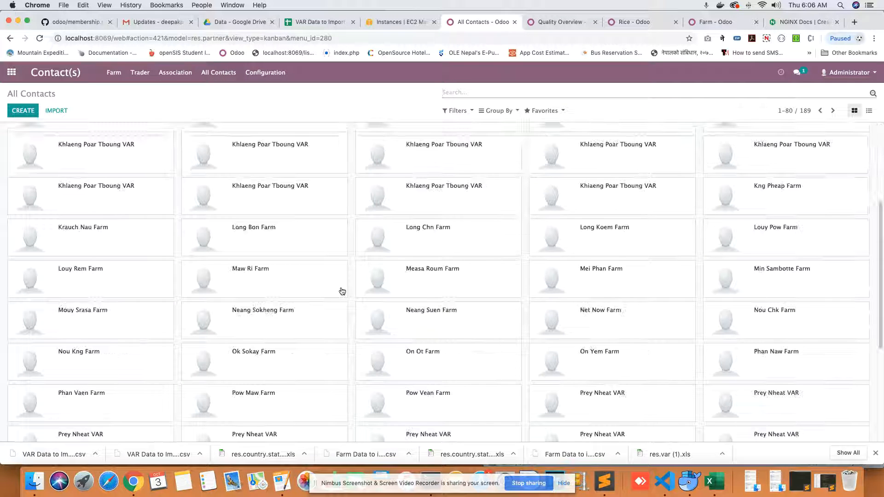
pyautogui.scroll(8, 340, 291)
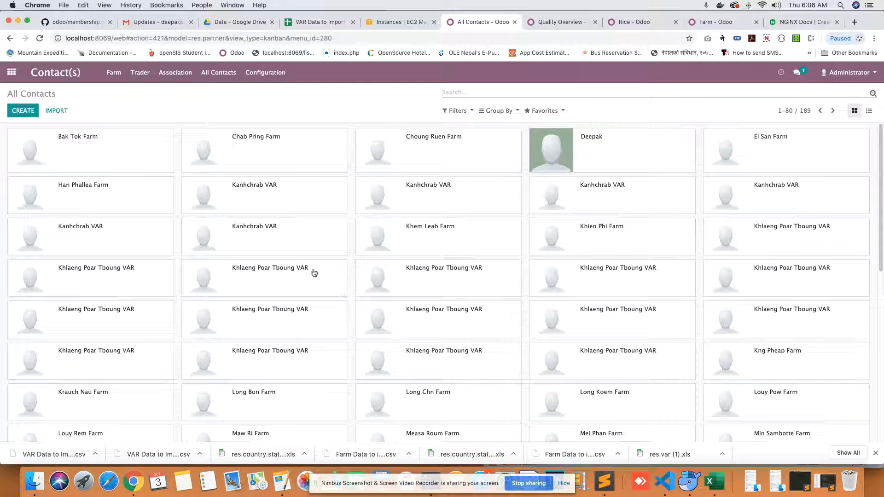
pyautogui.click(140, 73)
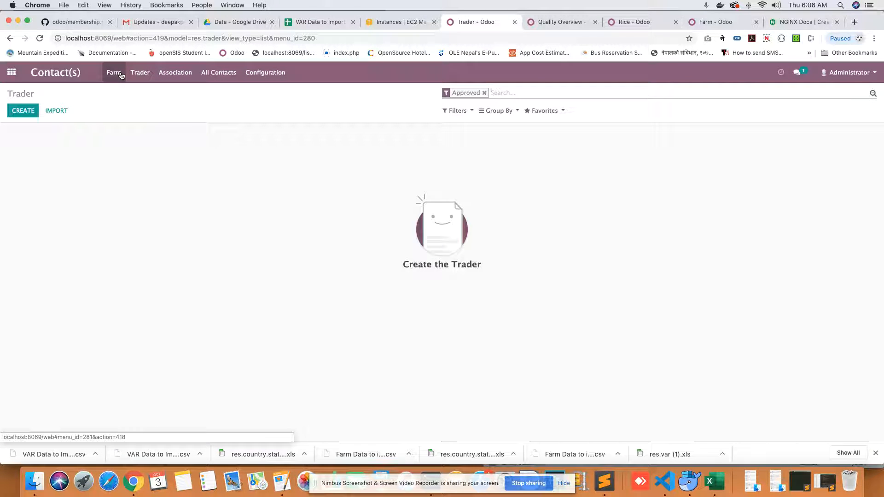
pyautogui.click(121, 75)
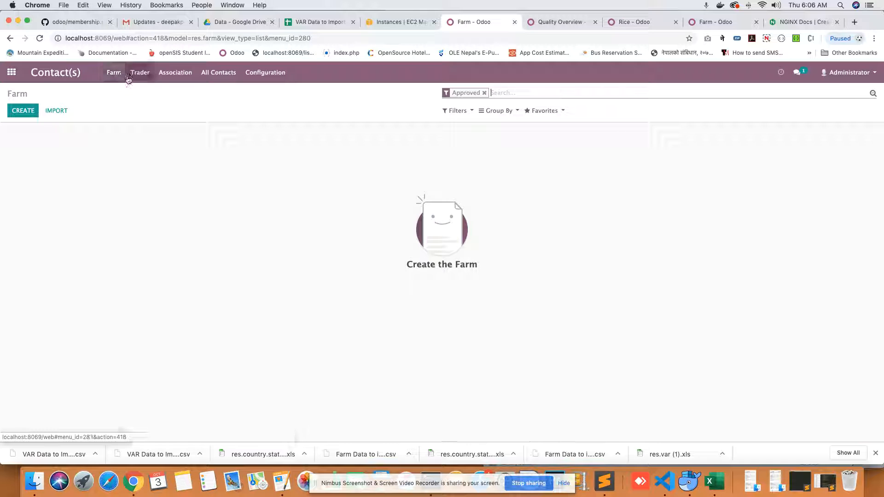
# View the configured District, Commune and Village lists one after another
pyautogui.click(255, 79)
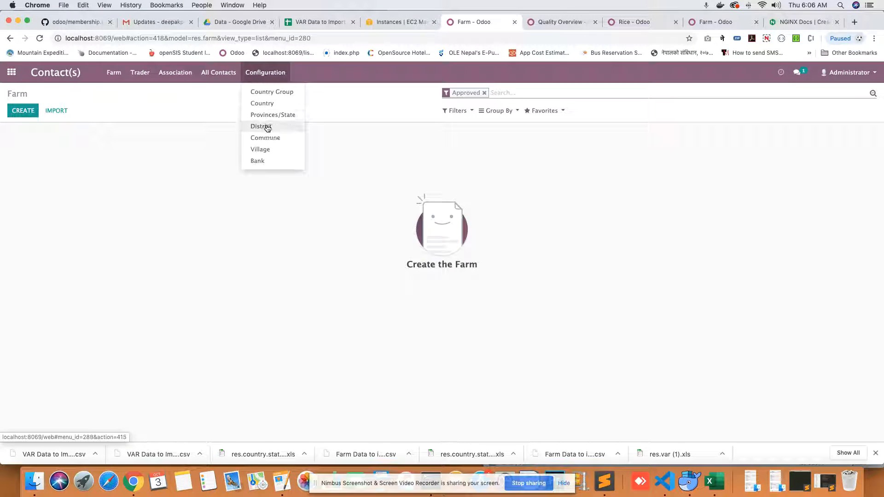
pyautogui.click(267, 128)
pyautogui.click(266, 79)
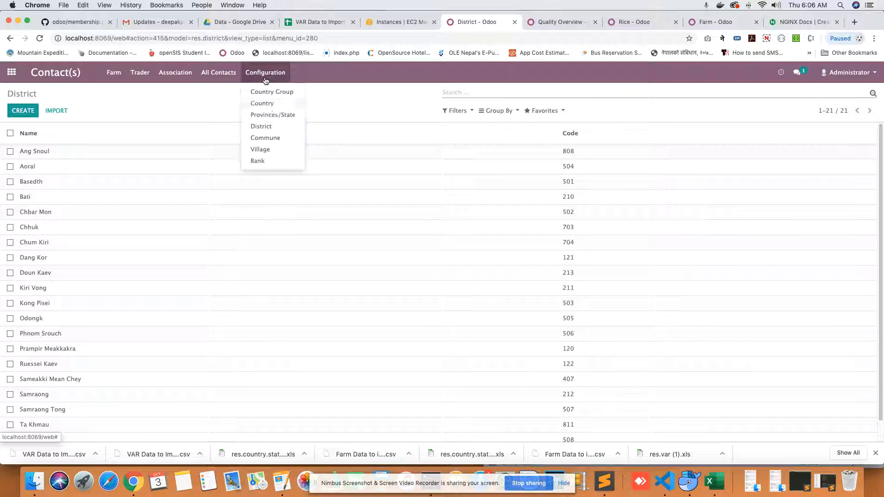
pyautogui.click(273, 138)
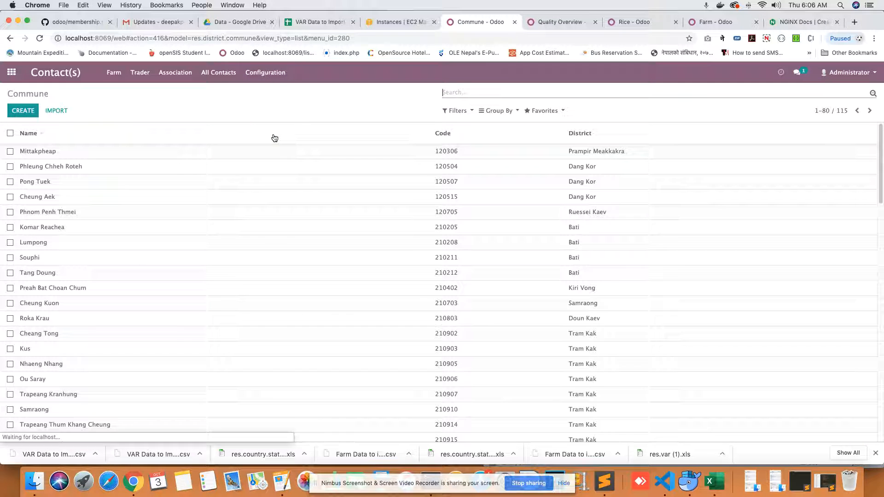
pyautogui.click(265, 74)
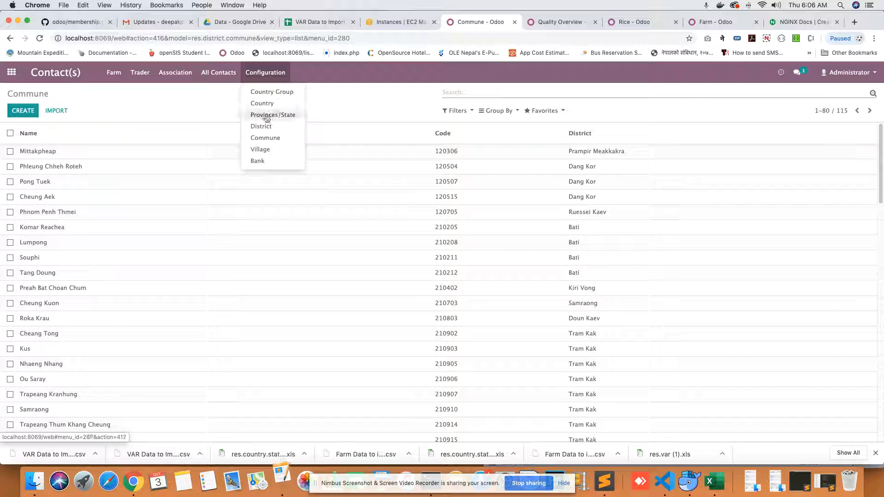
pyautogui.click(269, 152)
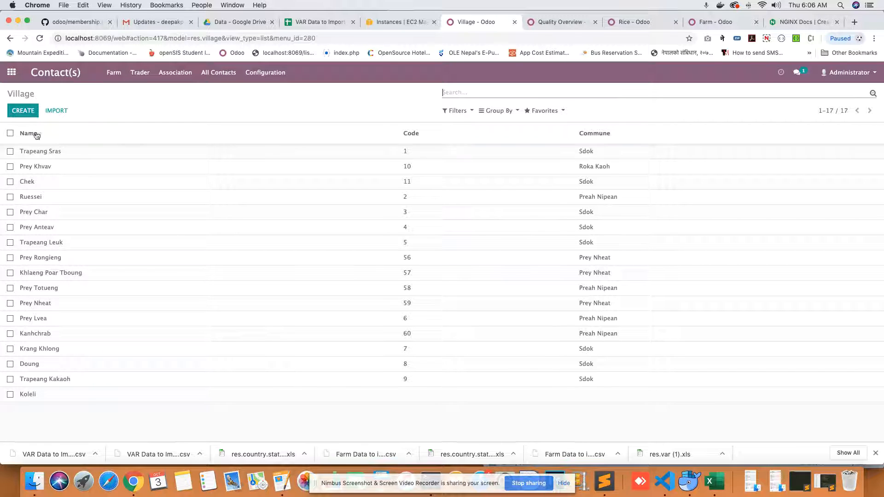
# Select all records in the Village list and open the data export for them
pyautogui.click(261, 76)
pyautogui.click(270, 149)
pyautogui.click(11, 134)
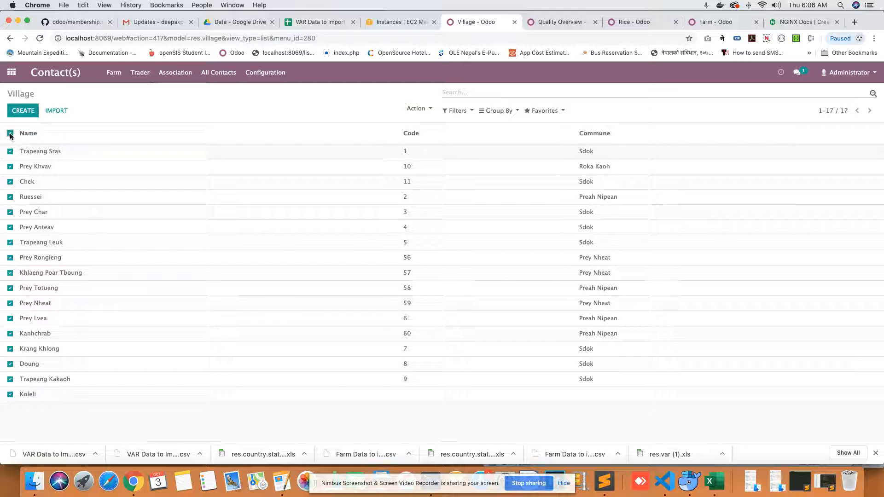
pyautogui.click(423, 114)
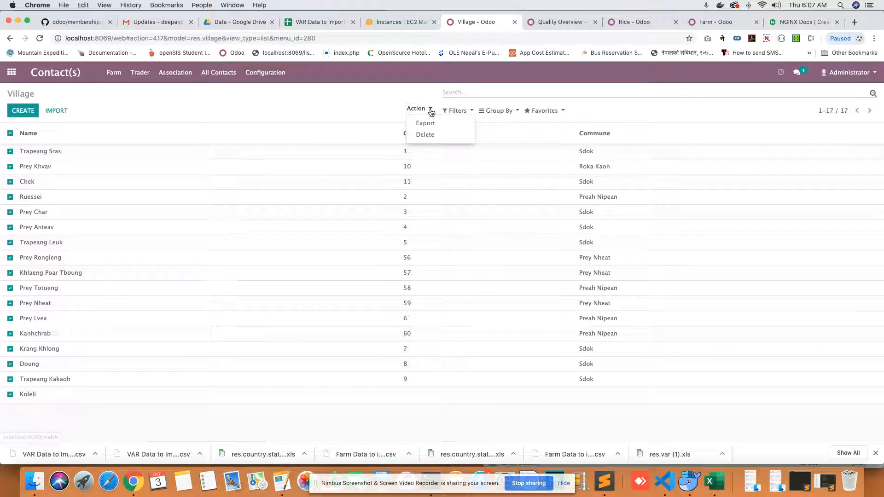
pyautogui.click(425, 123)
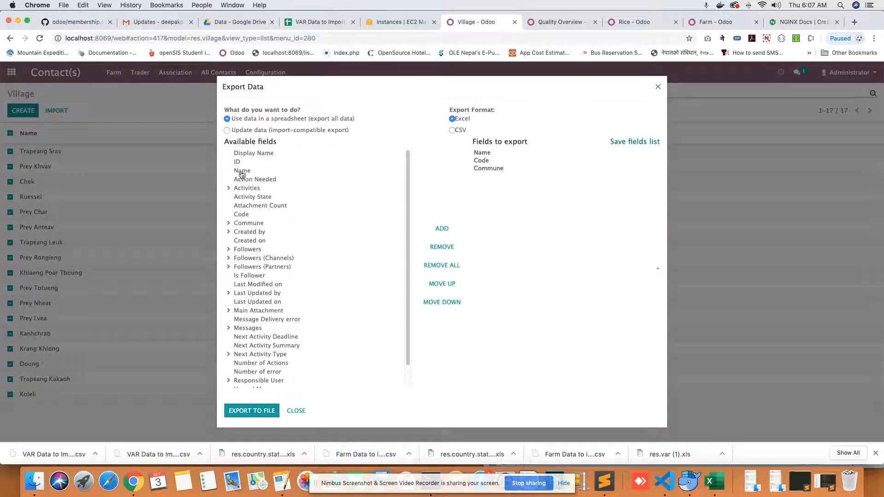
# Add the village's Display Name to the fields to export
pyautogui.scroll(-2, 242, 243)
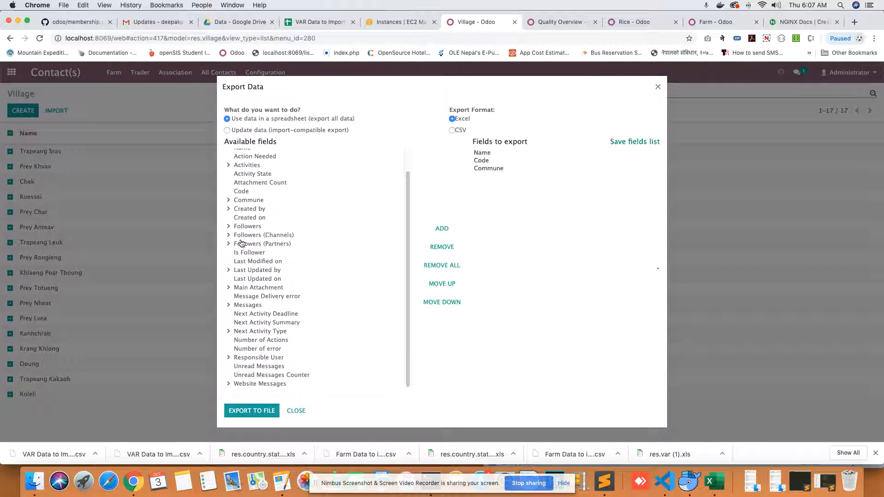
pyautogui.scroll(2, 263, 349)
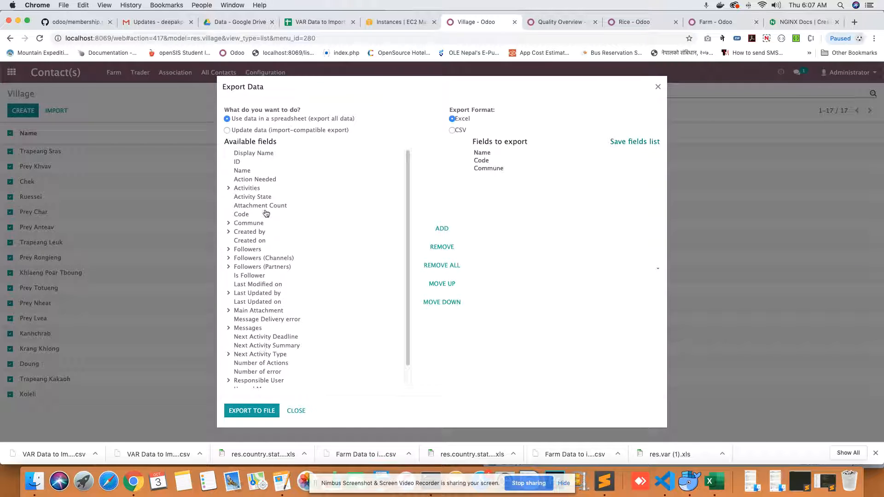
pyautogui.click(264, 155)
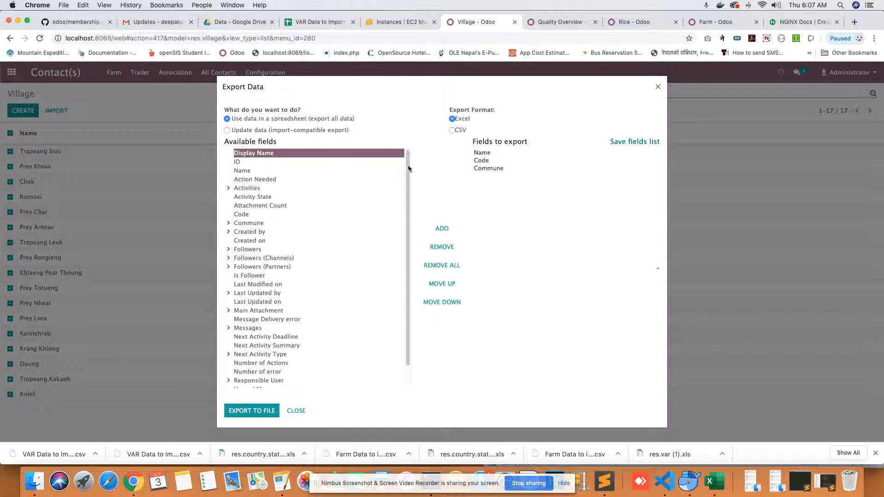
pyautogui.click(439, 229)
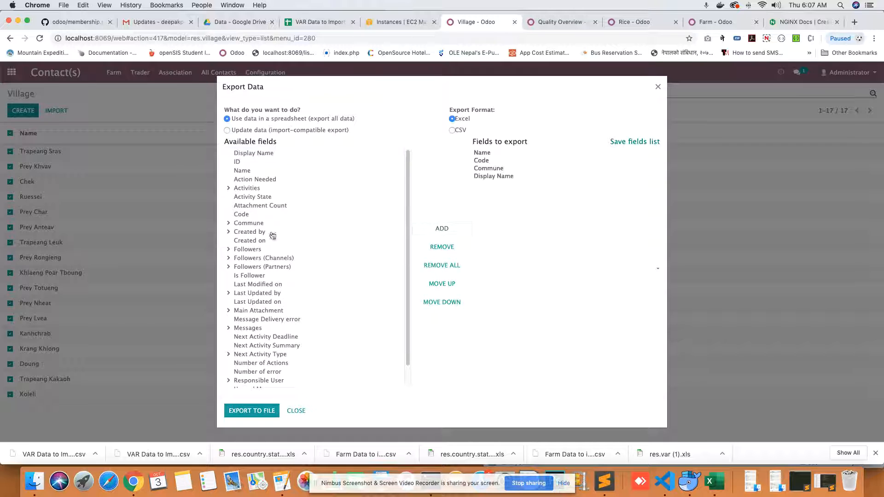
# Expand the Commune field and add Commune/Display Name to the fields to export
pyautogui.scroll(-1, 258, 258)
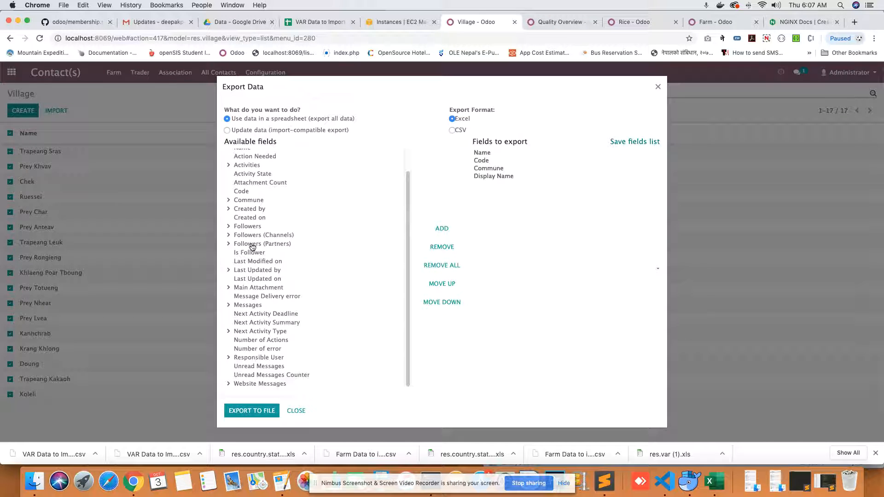
pyautogui.click(229, 201)
pyautogui.click(276, 210)
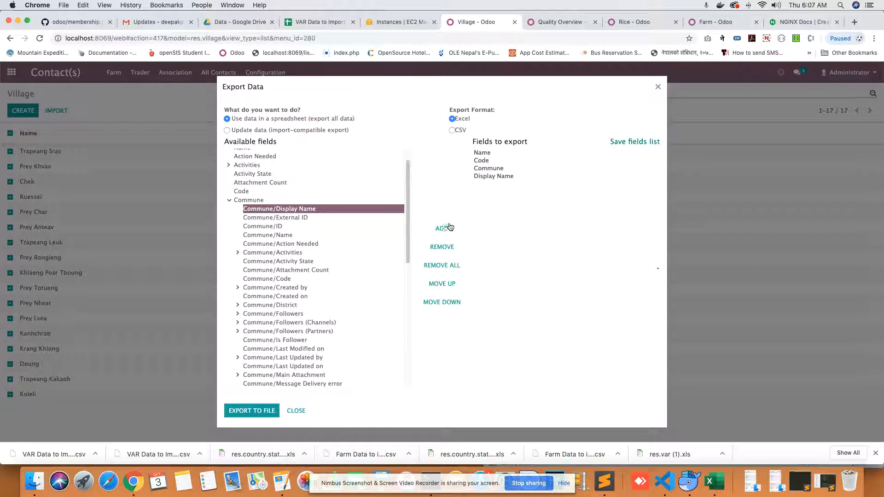
pyautogui.click(442, 228)
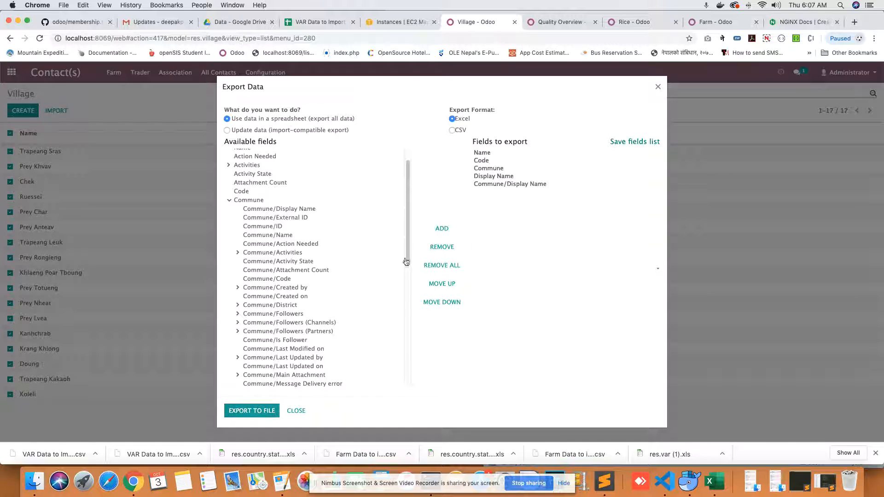
# Remove Commune/Display Name from the fields to export and save the village export as res.village.xls in Downloads
pyautogui.click(502, 184)
pyautogui.click(440, 247)
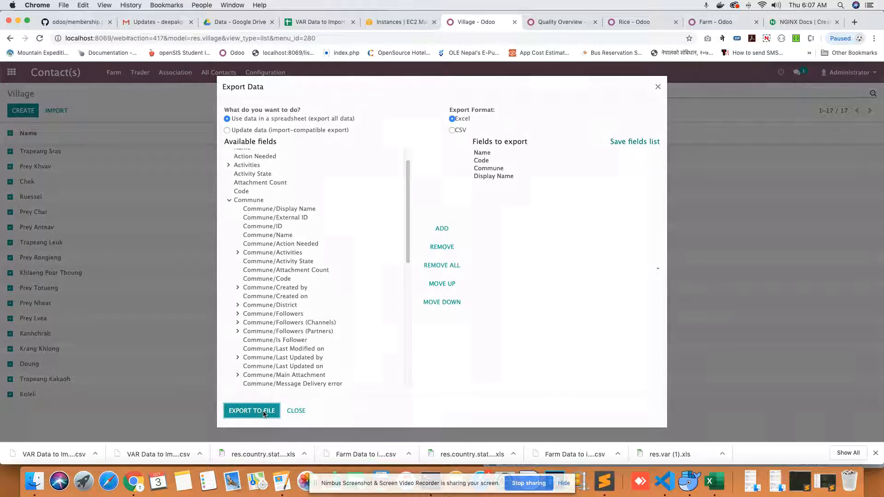
pyautogui.click(264, 411)
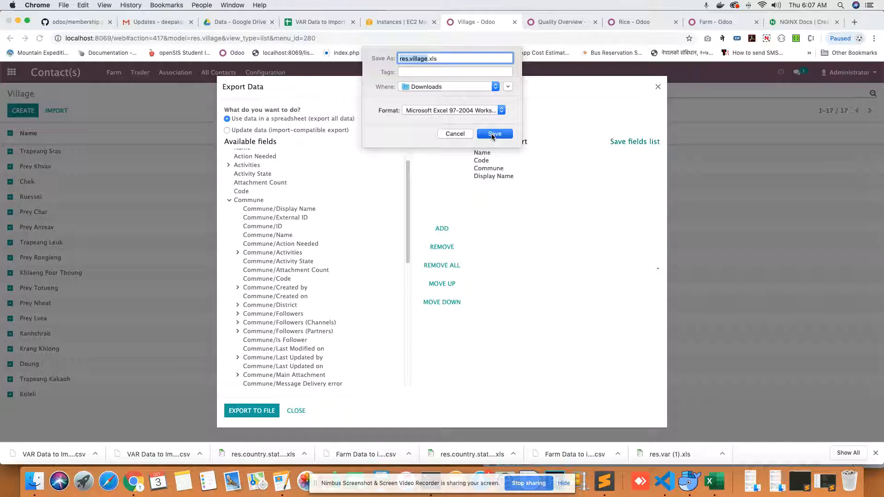
pyautogui.click(492, 134)
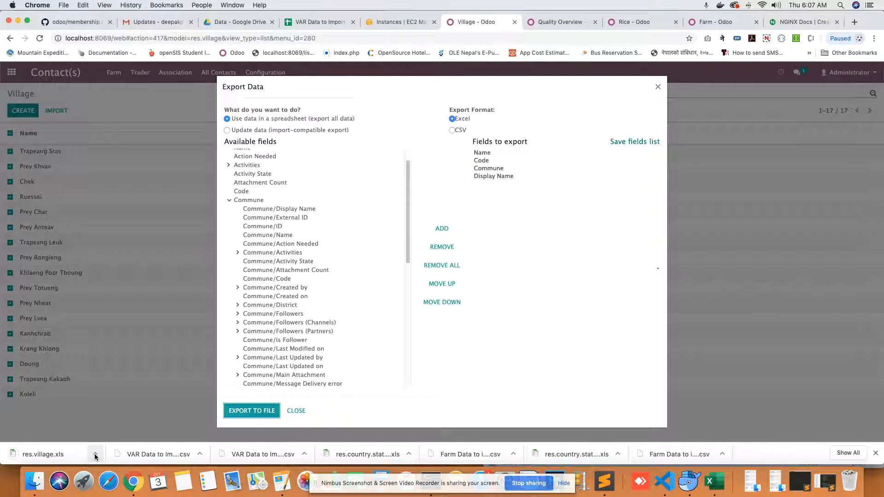
# Open the exported res.village.xls in Excel and examine its Name, Code, Commune and Display Name columns
pyautogui.click(95, 454)
pyautogui.click(108, 421)
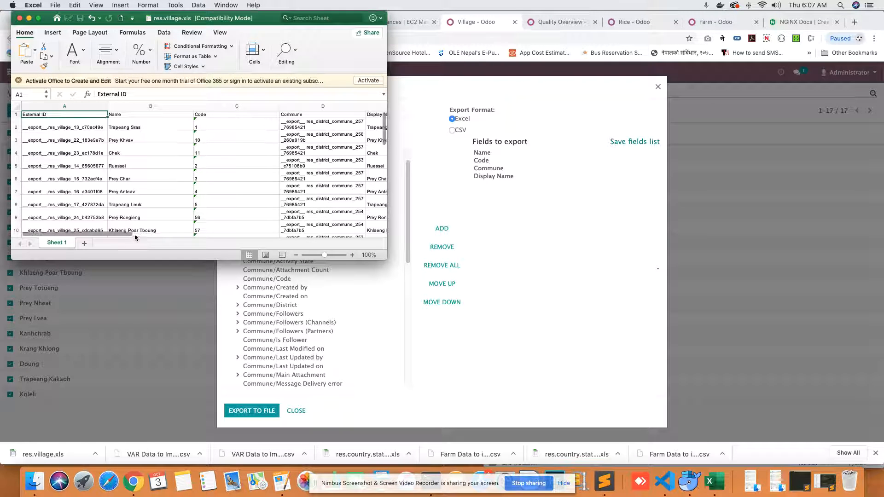
pyautogui.click(144, 128)
pyautogui.click(214, 128)
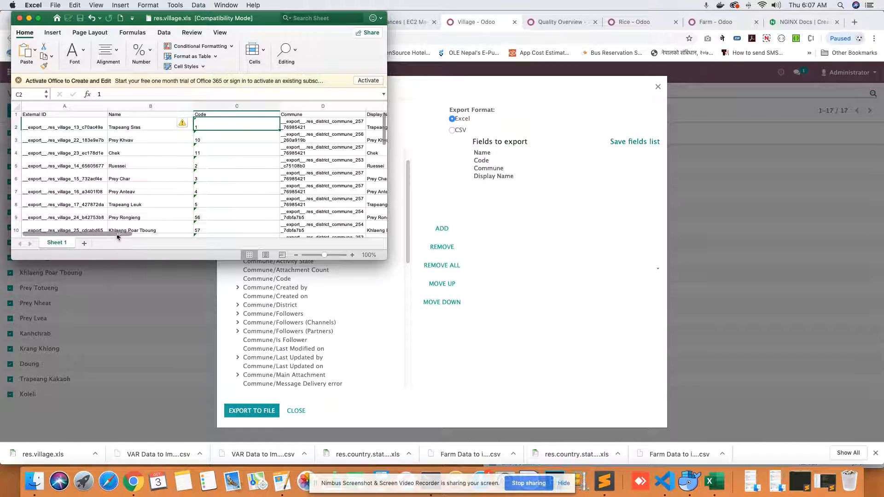
pyautogui.moveTo(118, 236); pyautogui.dragTo(231, 236)
pyautogui.click(221, 128)
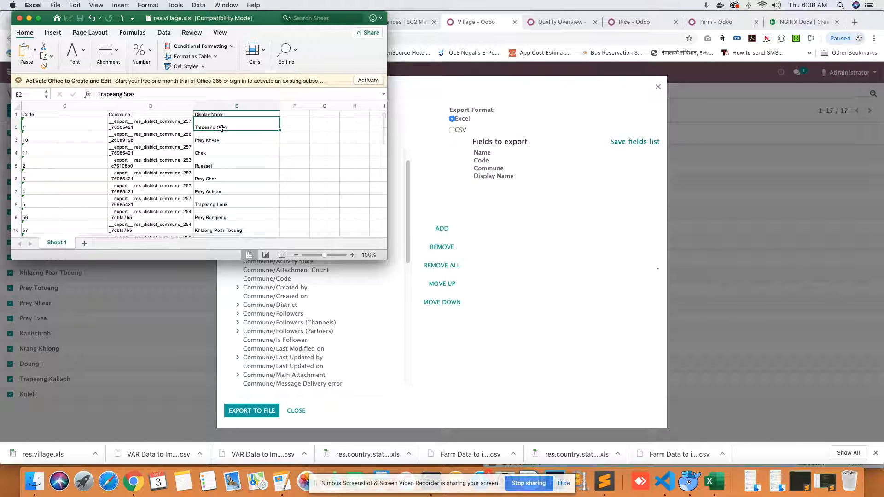
pyautogui.moveTo(166, 236); pyautogui.dragTo(244, 242)
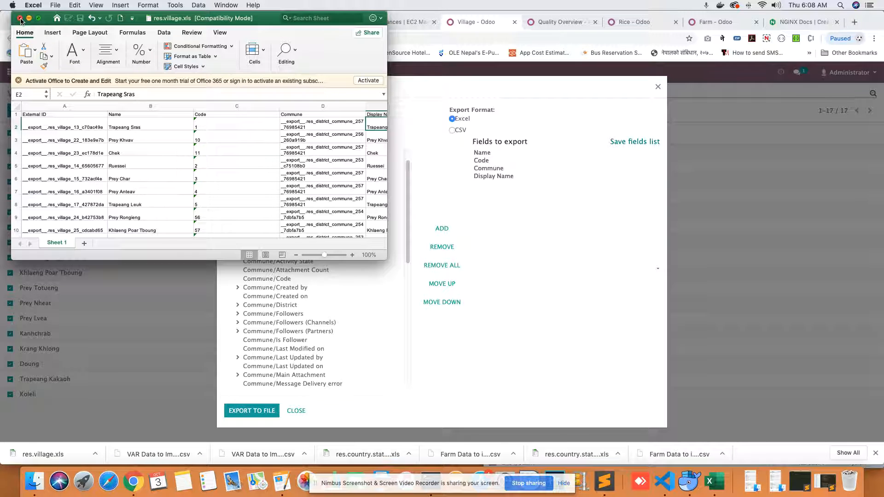
# Close the res.village.xls workbook and minimize the two res.country.state workbooks and res.var (1).xls
pyautogui.click(20, 19)
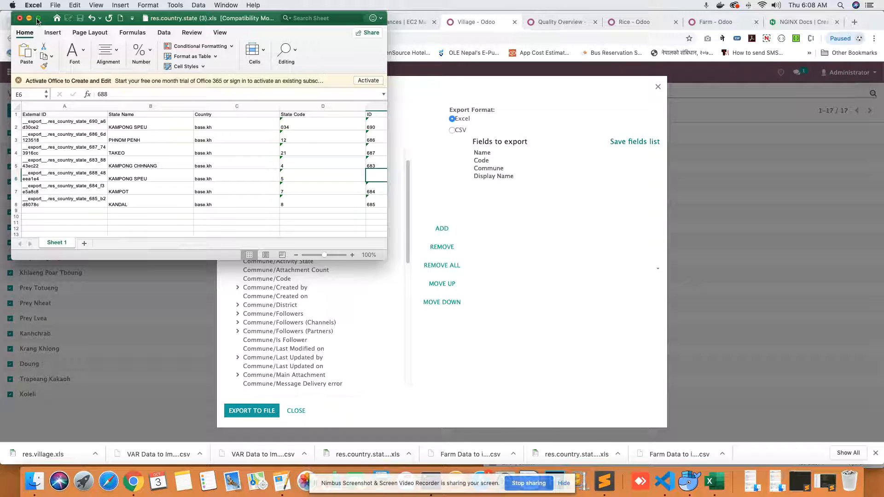
pyautogui.click(29, 19)
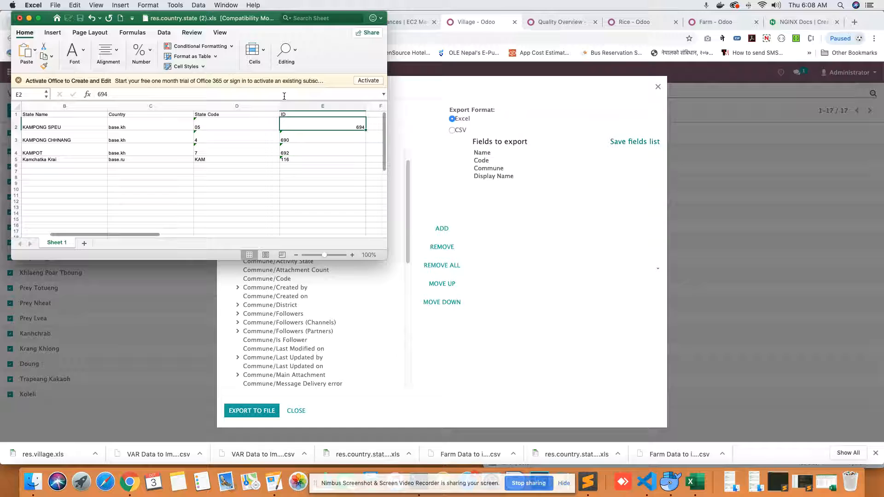
pyautogui.click(29, 18)
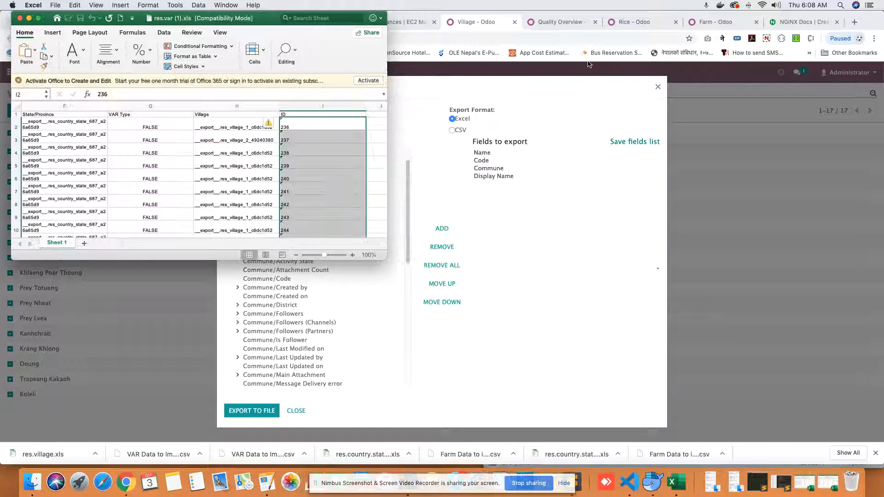
pyautogui.click(29, 19)
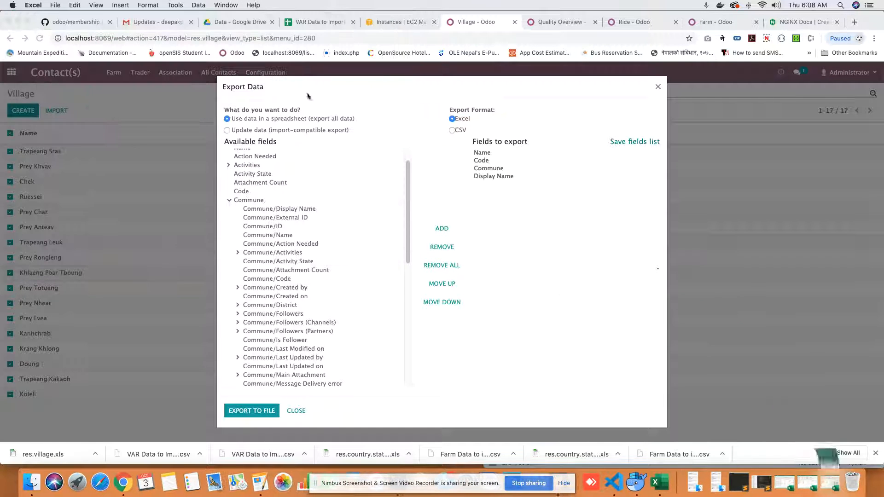
# Close the village data export and deselect all records in the Village list
pyautogui.click(657, 87)
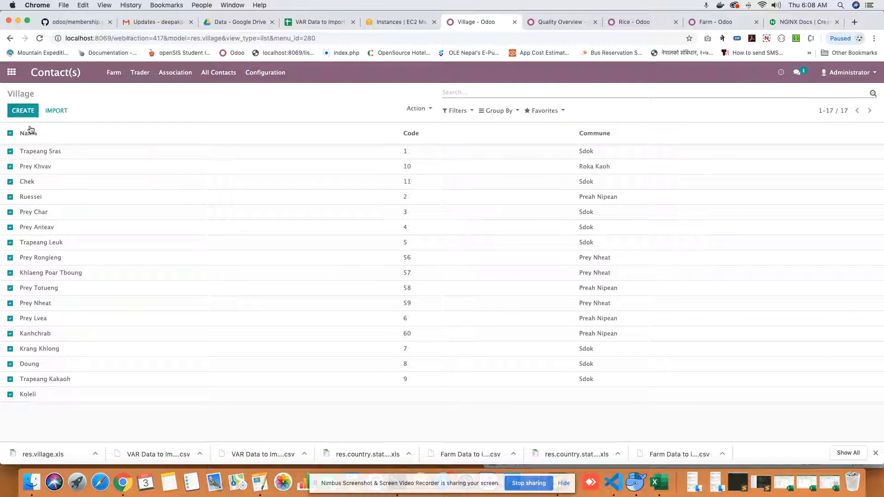
pyautogui.click(10, 134)
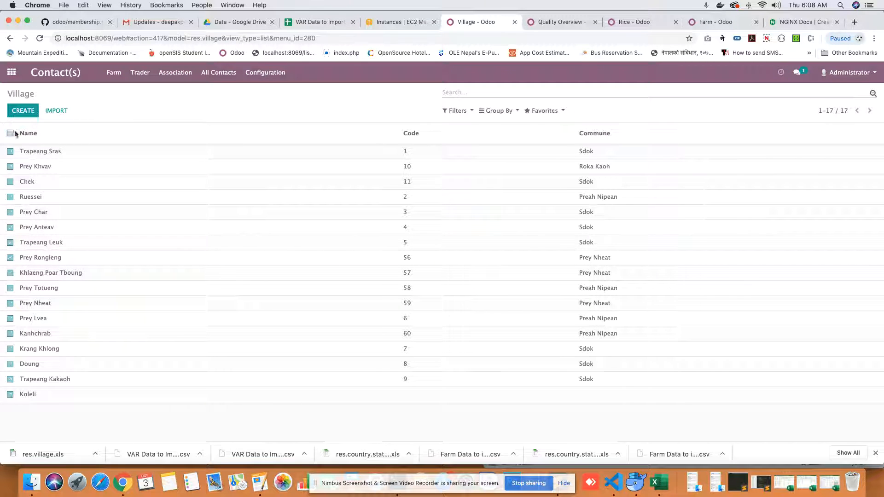
pyautogui.click(767, 38)
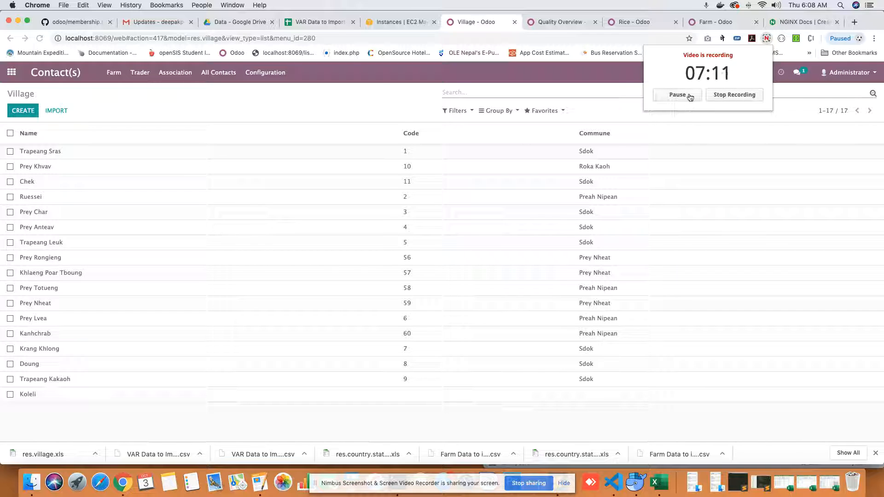